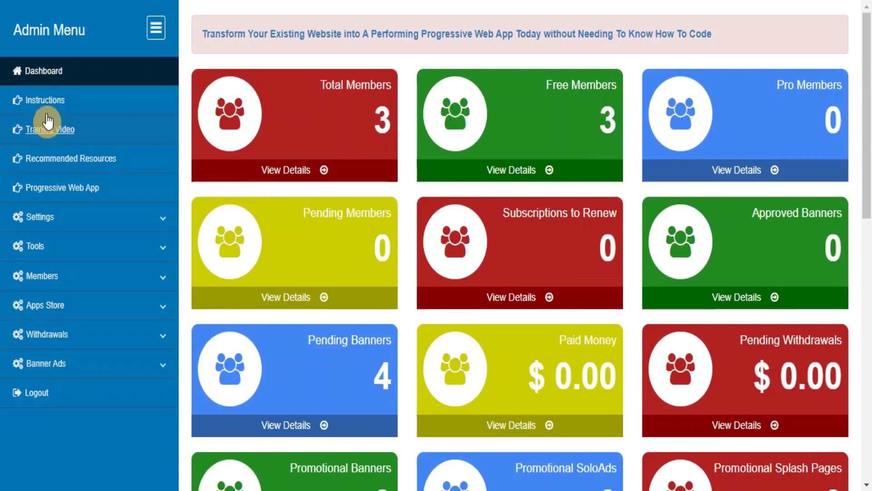
View the script's Instructions page, including the .htaccess notes, and expand the Settings submenu.
click(35, 102)
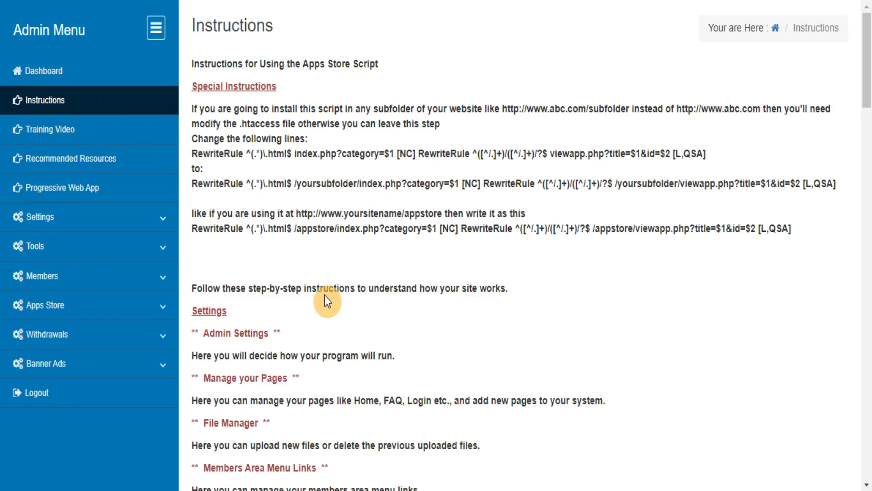
click(152, 217)
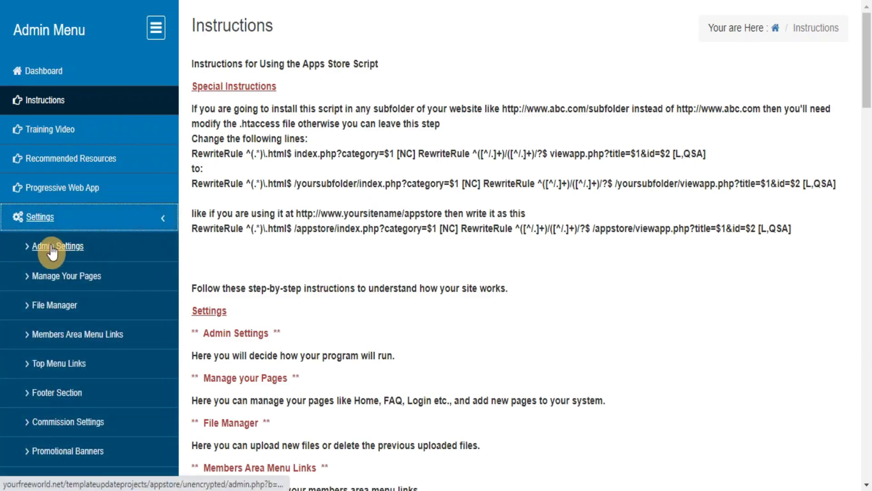
Bring up Admin Settings and scroll through the Update Site Information form.
click(53, 250)
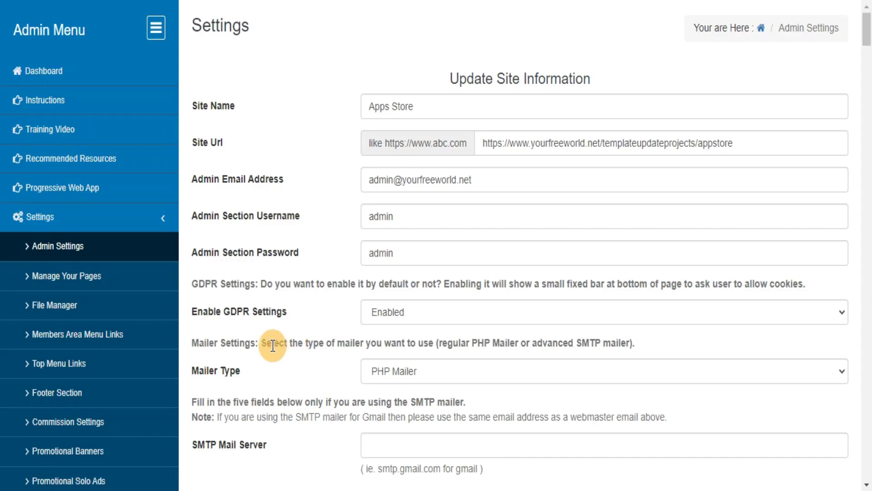
drag(865, 17, 865, 80)
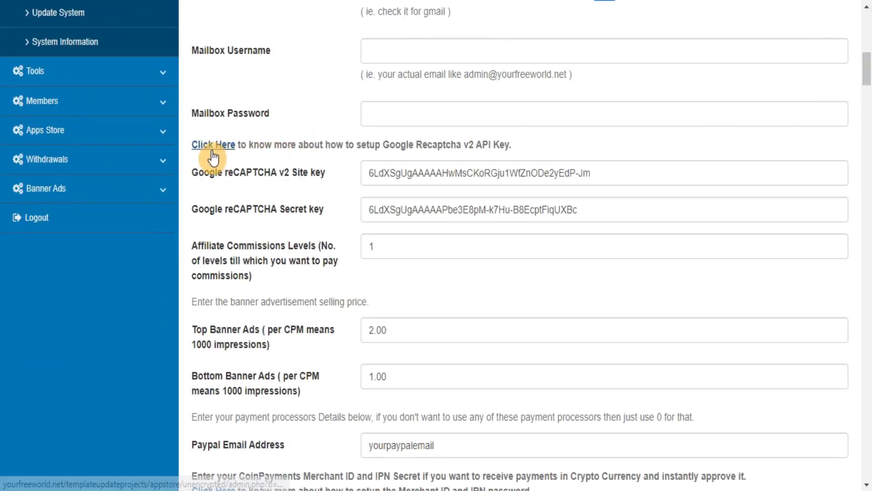
click(212, 144)
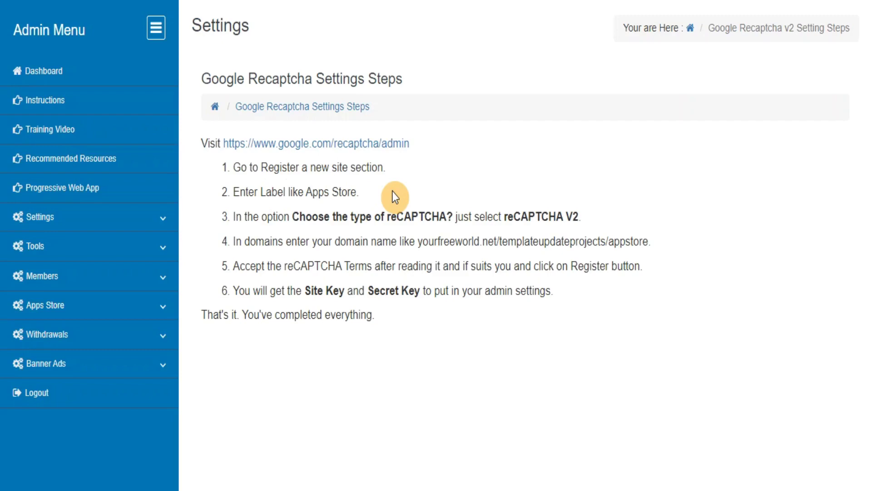
key(alt+Left)
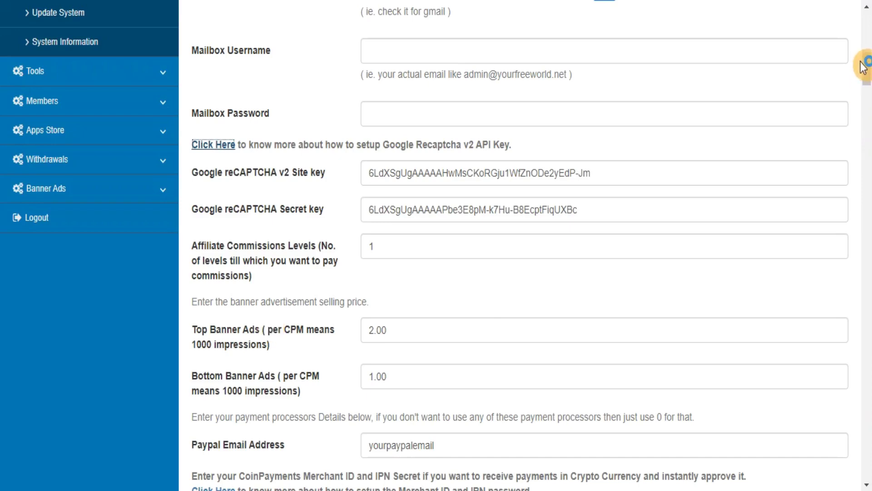
Save the Admin Settings form so it reports 'Records Successfully Updated'.
drag(865, 69, 862, 197)
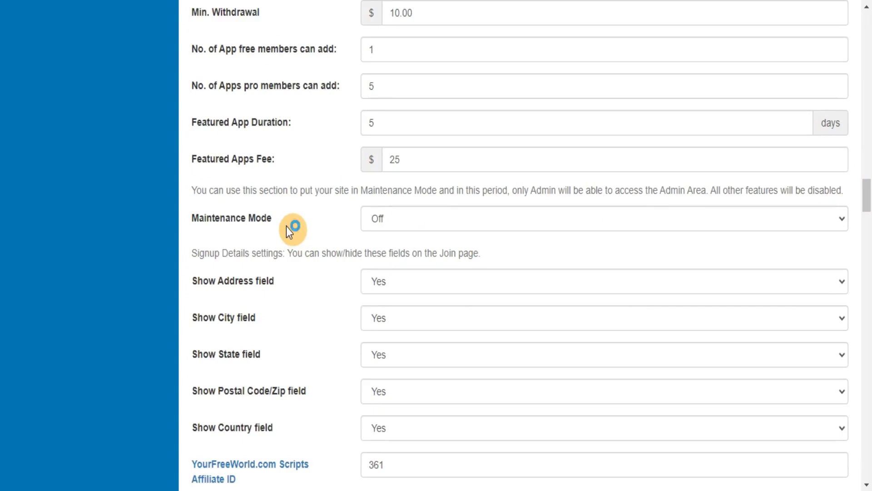
scroll(861, 229, down, 8)
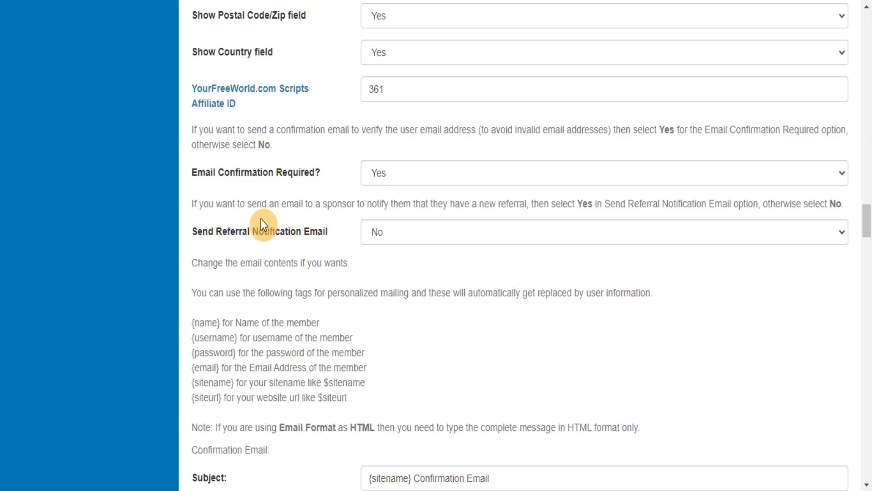
drag(866, 220, 858, 484)
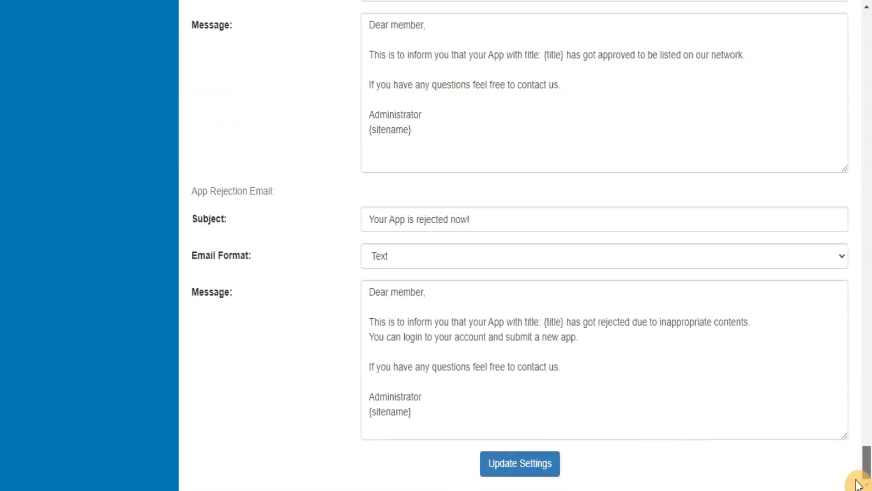
click(520, 462)
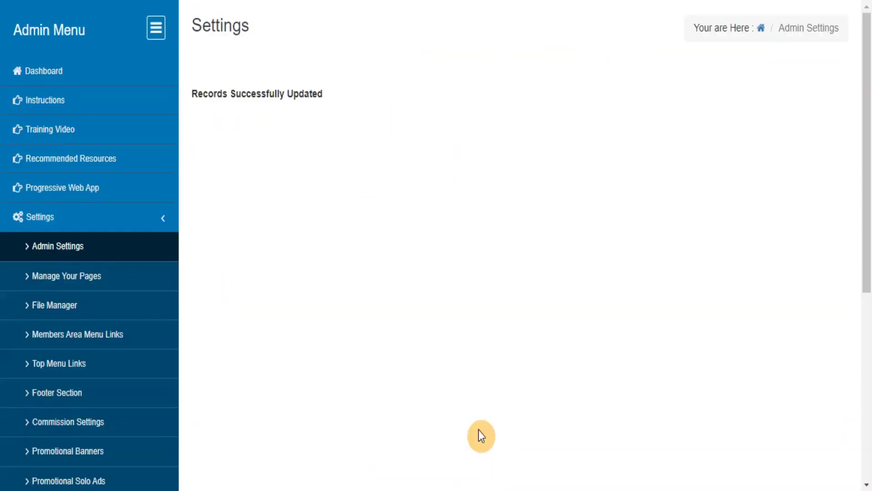
Add a new site page named 'How It Works' in Manage Your Pages.
click(59, 286)
click(552, 108)
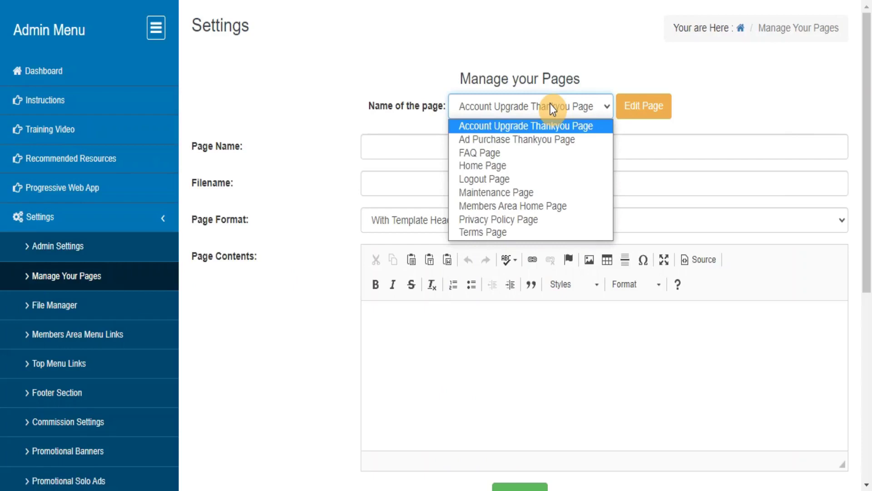
click(552, 109)
click(383, 153)
text(How It)
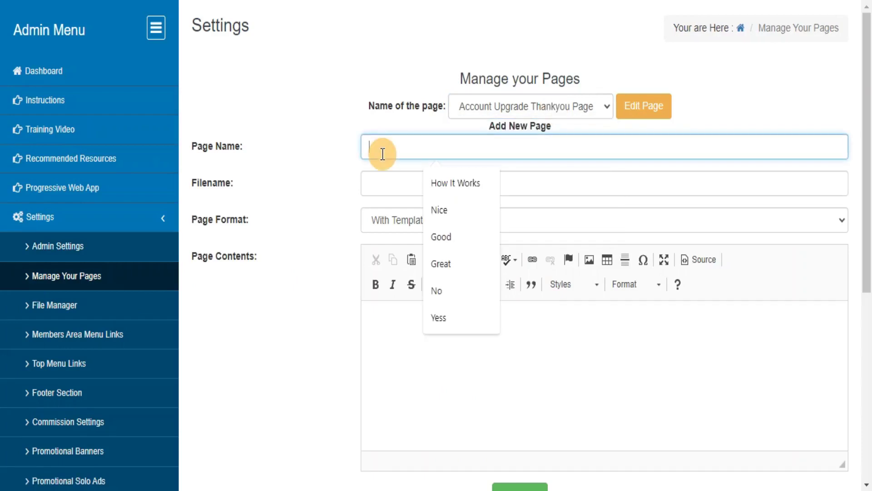
text( Works)
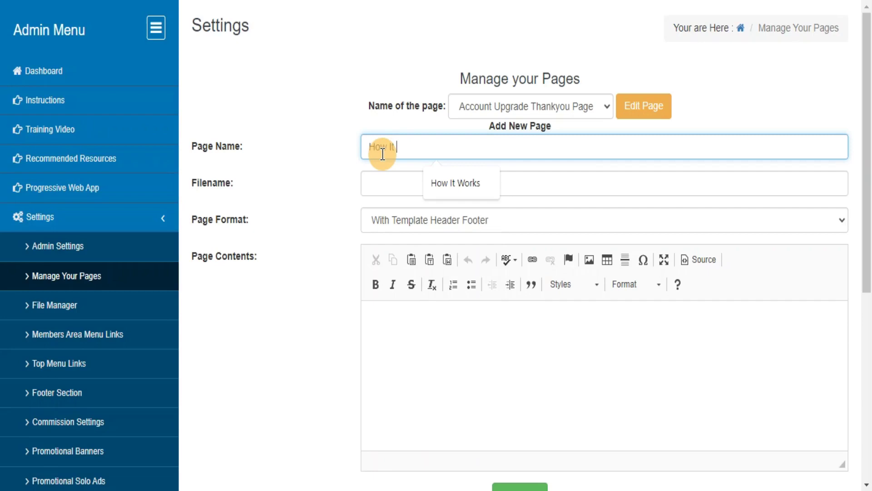
key(Tab)
drag(867, 151, 665, 279)
click(515, 279)
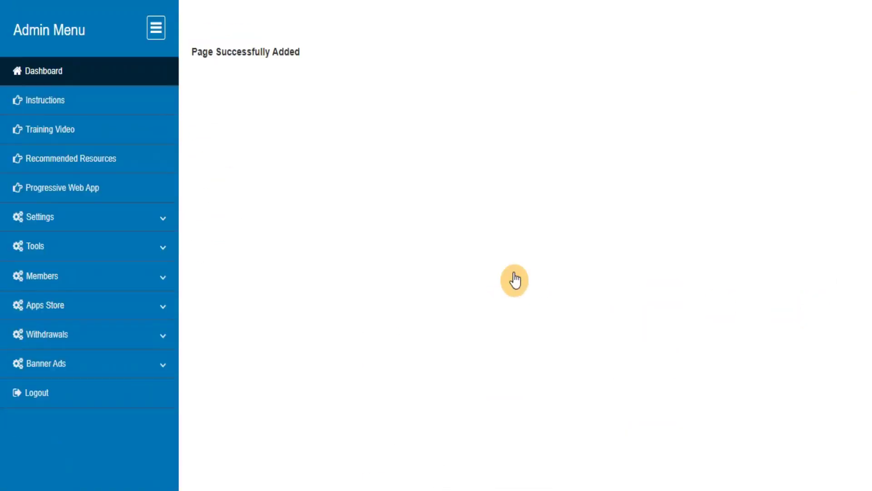
Confirm 'How It Works' now appears in the Manage Your Pages dropdown.
click(162, 226)
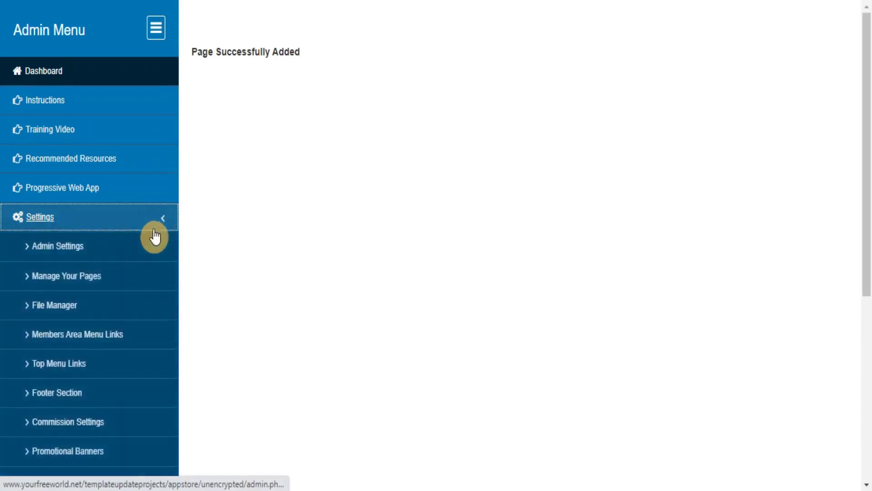
click(73, 278)
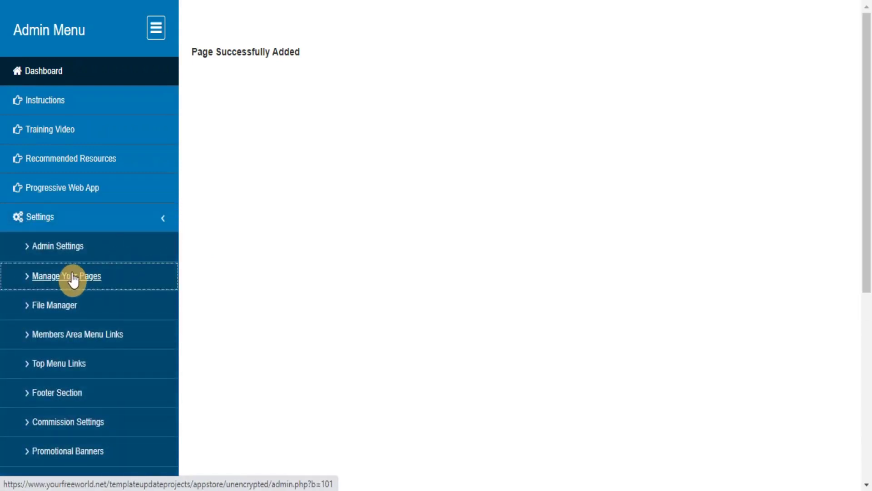
click(548, 111)
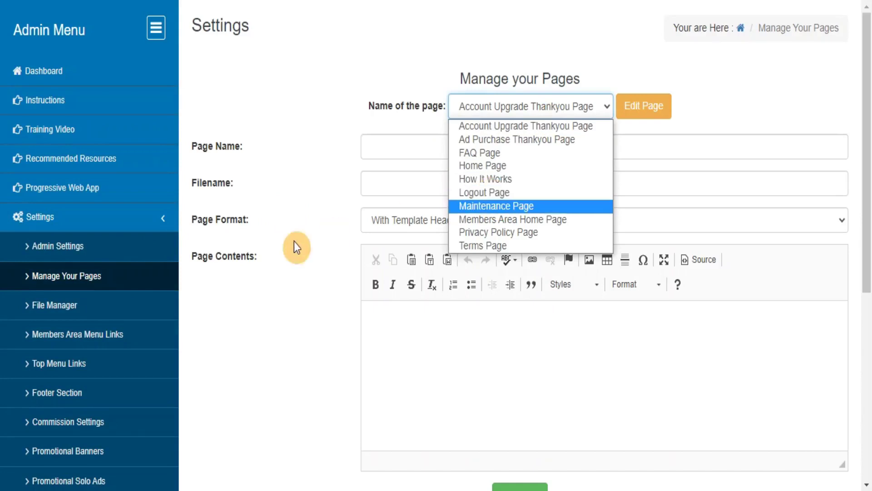
Browse File Manager, Members Area Menu Links, Top Menu Links, Footer Section, then Commission Settings.
click(51, 309)
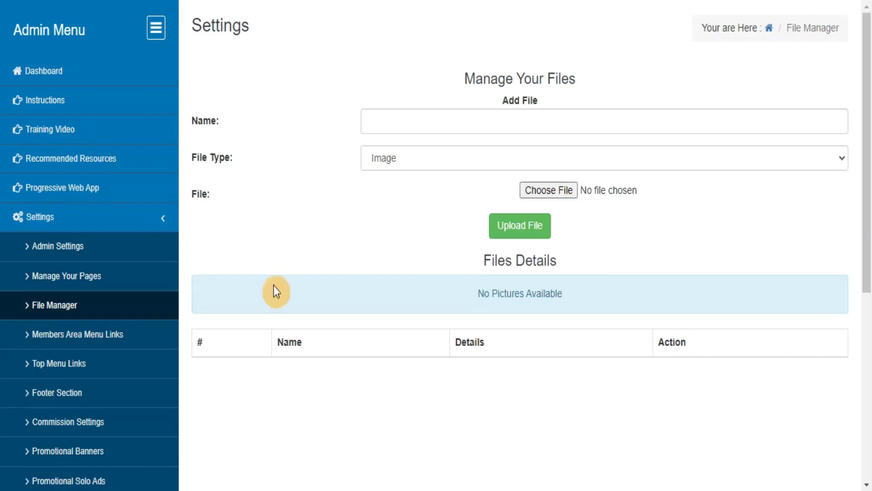
click(59, 340)
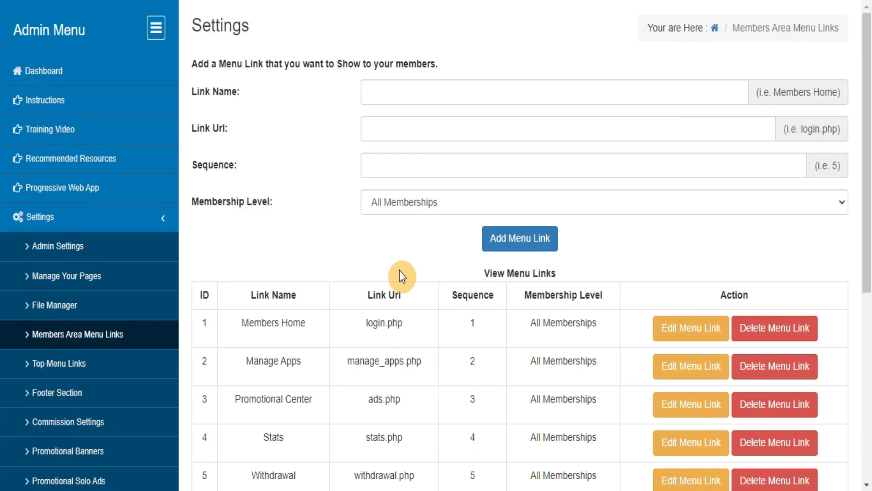
click(58, 366)
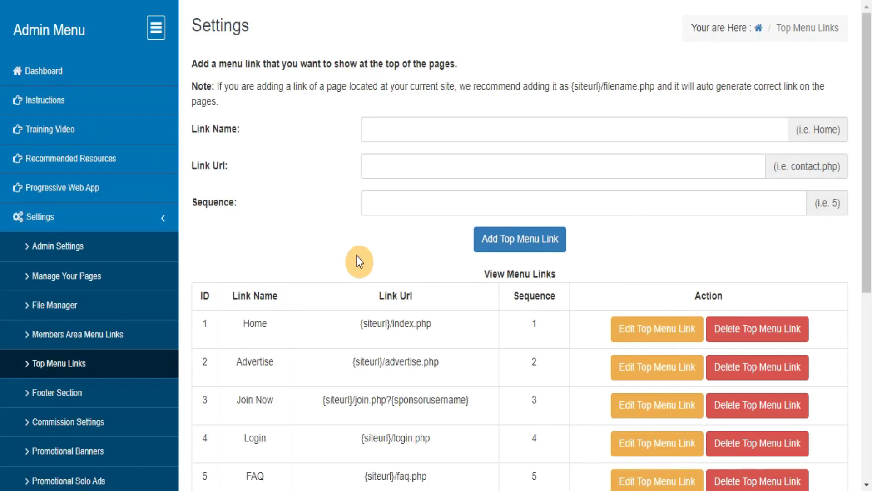
click(50, 402)
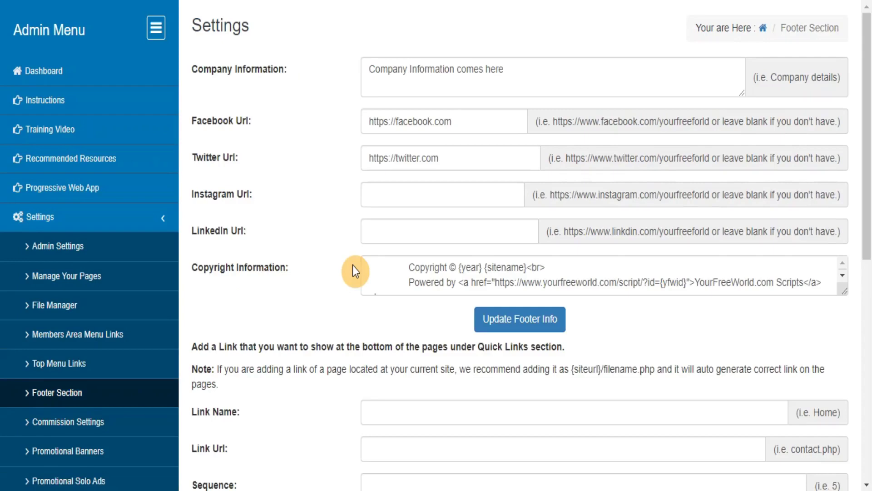
click(69, 429)
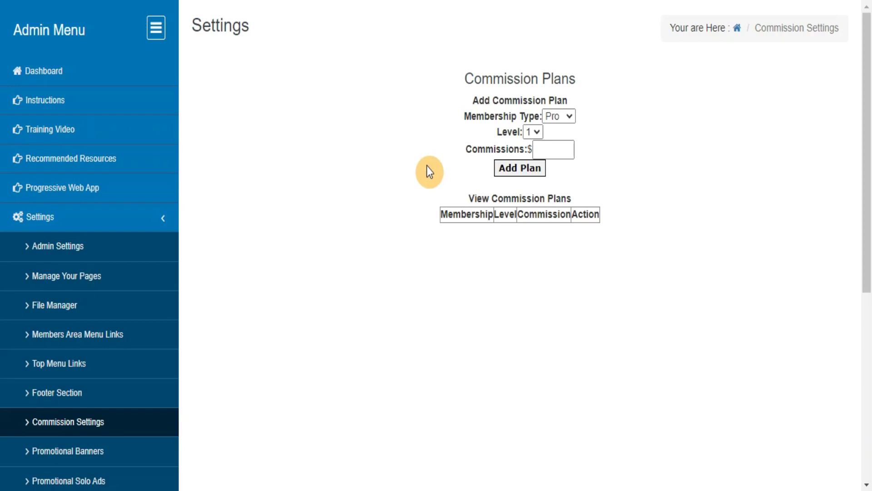
Upload banner.gif as a promotional banner and confirm it in the View Banners list.
click(46, 458)
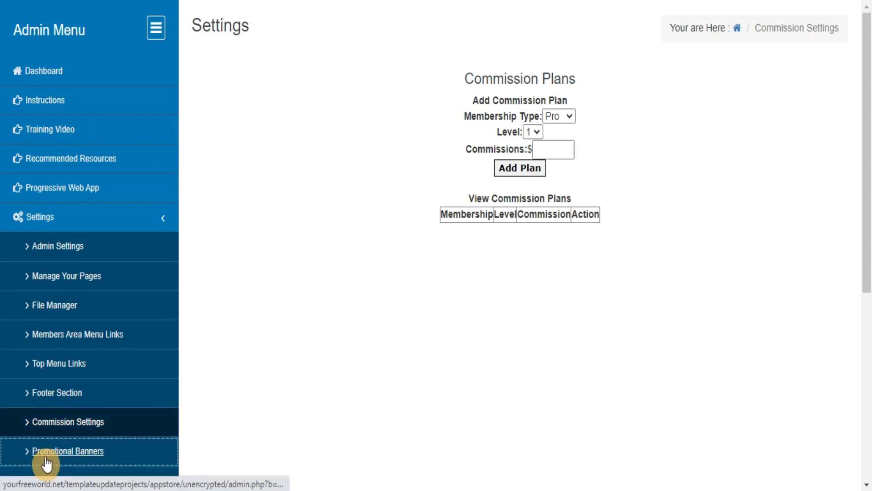
click(241, 148)
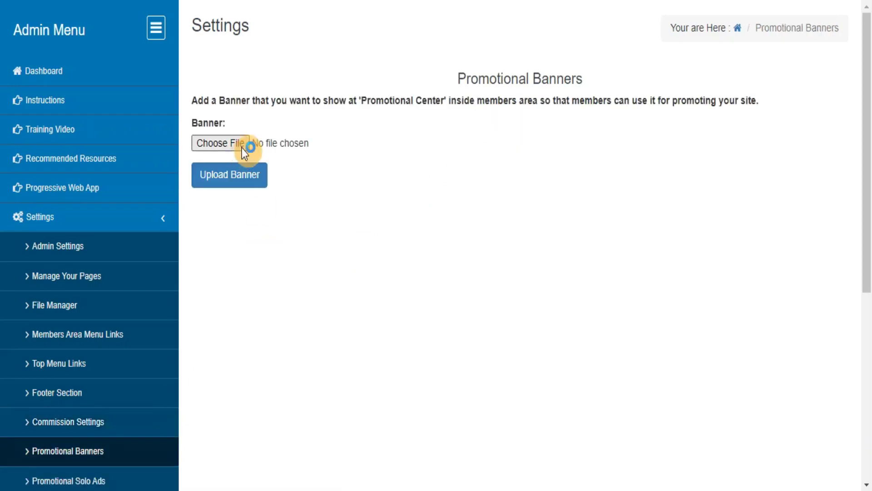
click(364, 234)
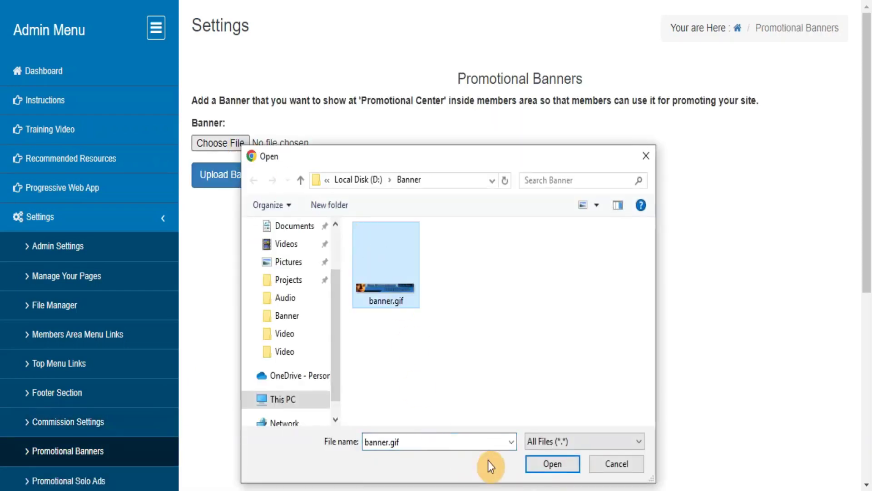
click(543, 463)
click(220, 179)
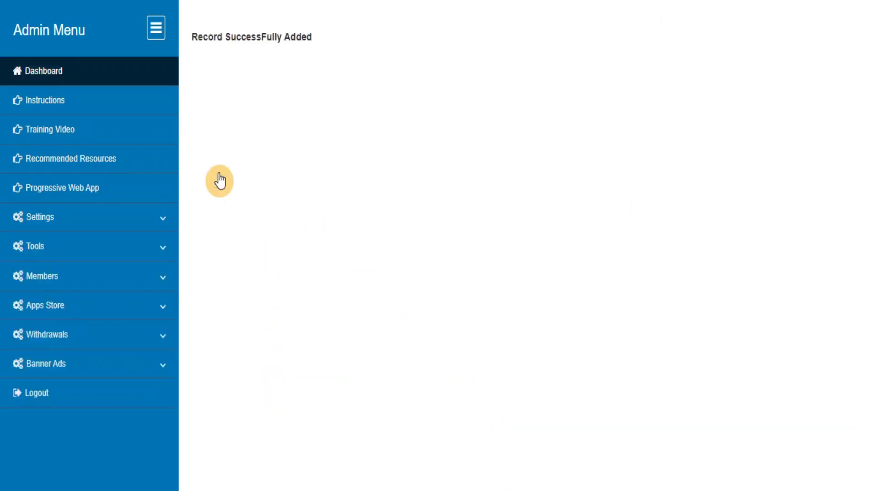
click(164, 219)
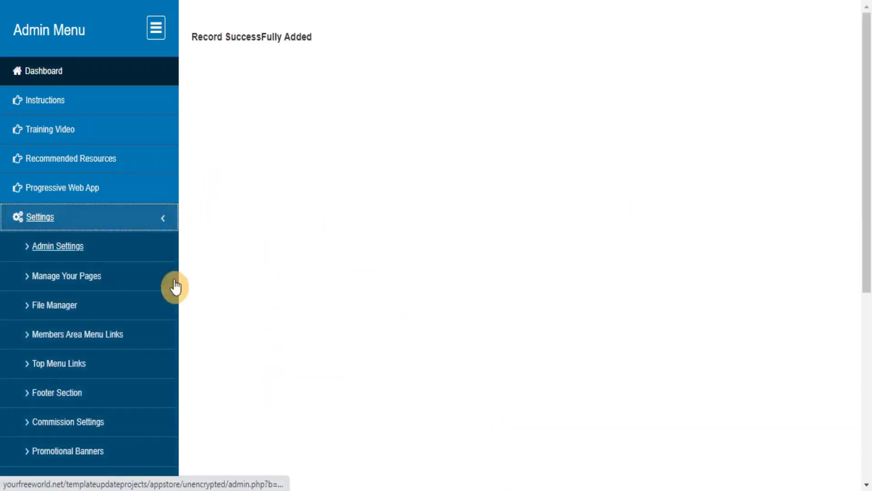
click(49, 450)
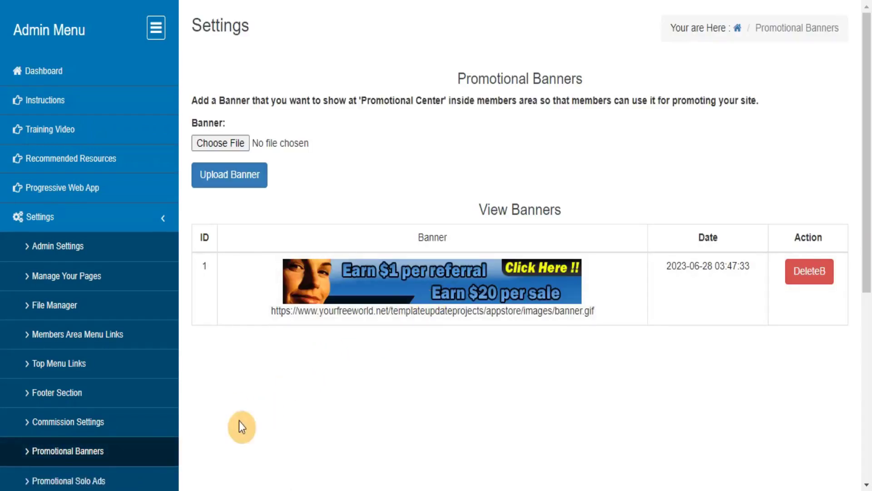
Create a solo ad with subject 'test solo ad' and the pasted referral message.
click(56, 485)
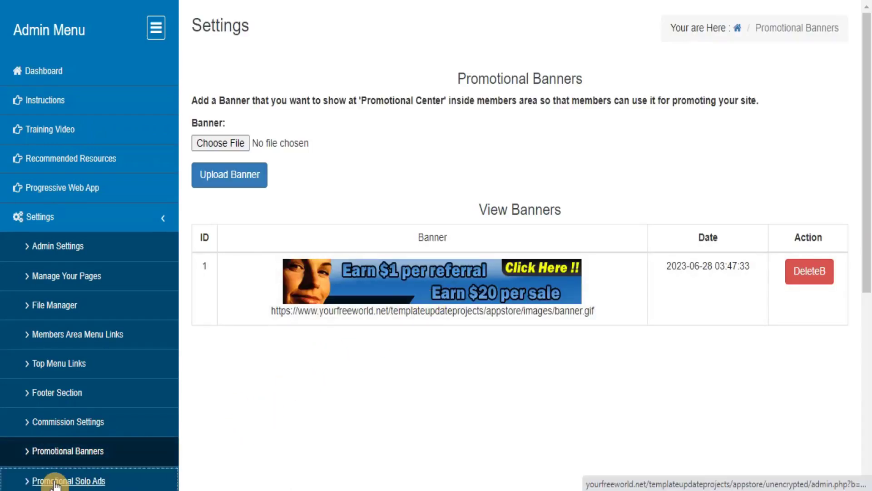
click(412, 205)
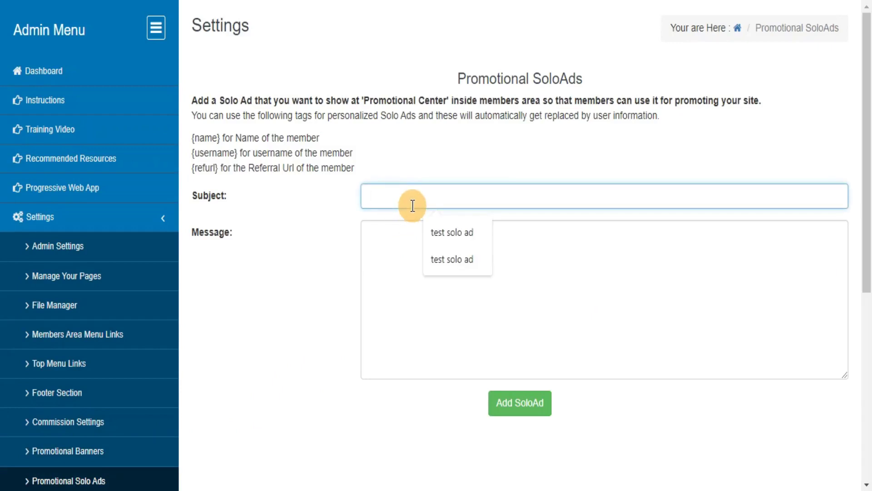
text(test solo ad)
click(436, 269)
text(Dear Marketer,  This is a test solo ad: {refurl}  Regards, {name} {username})
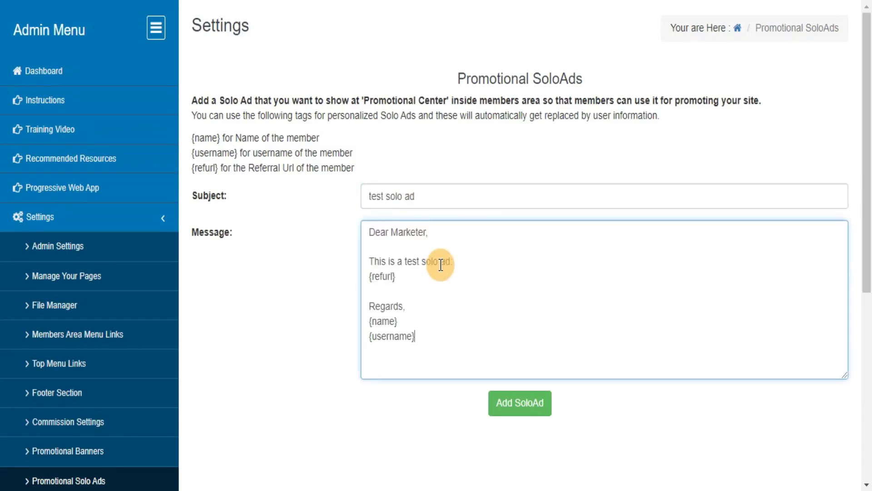
click(518, 411)
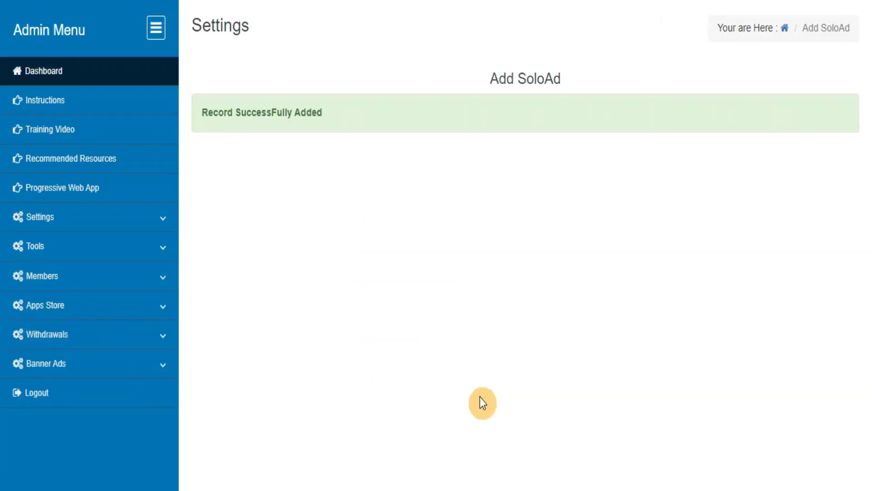
Confirm 'test solo ad' is listed under View Solo Ads.
click(170, 219)
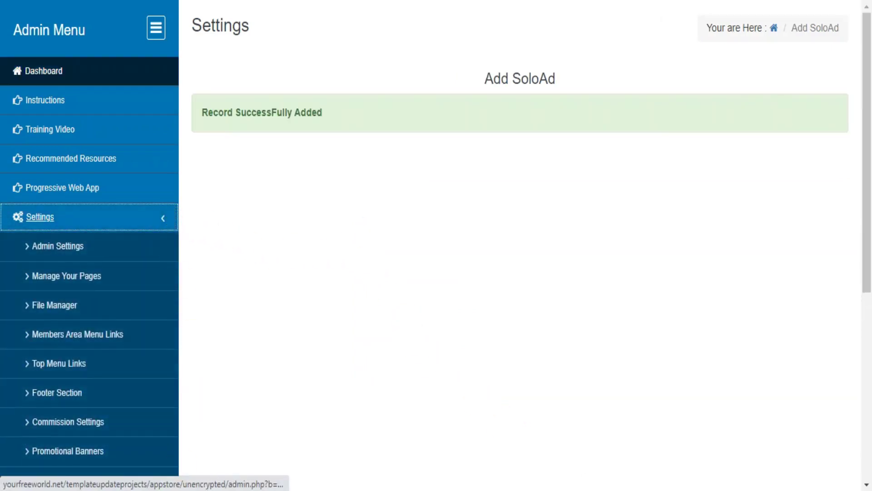
click(73, 482)
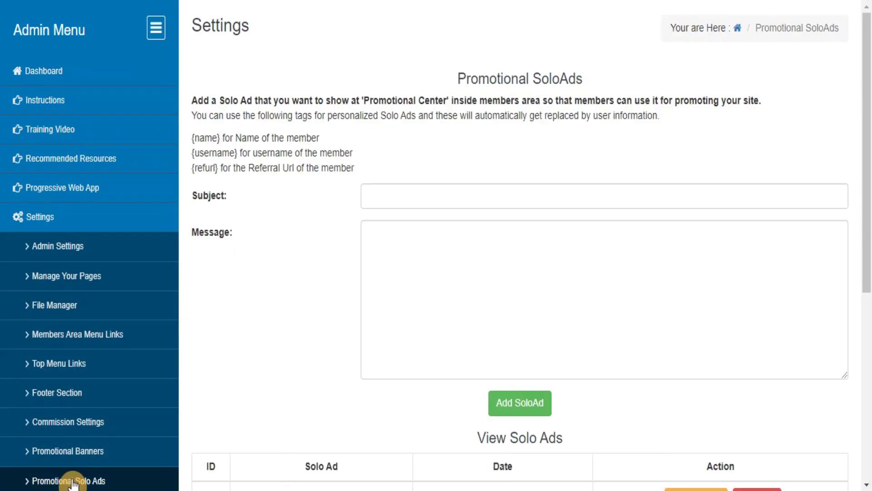
drag(865, 189, 863, 383)
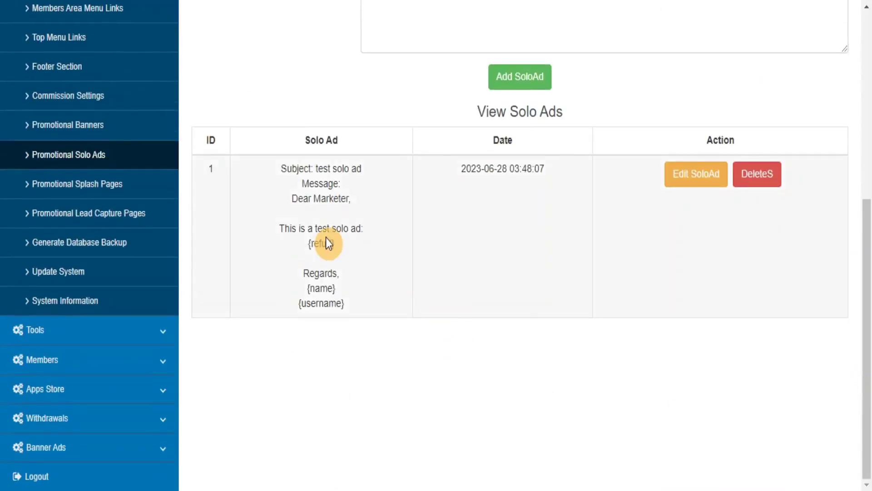
Review the Promotional Splash Pages form, then the empty Promotional Lead Capture Pages form.
click(68, 186)
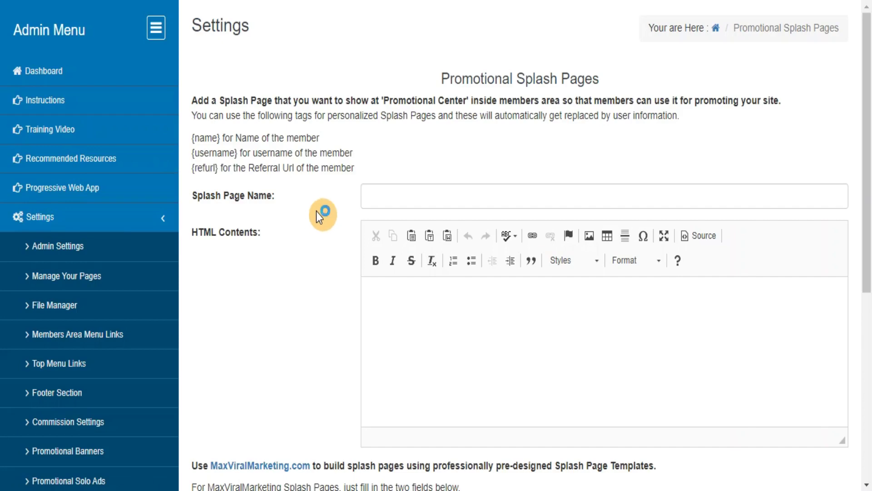
drag(867, 142, 866, 258)
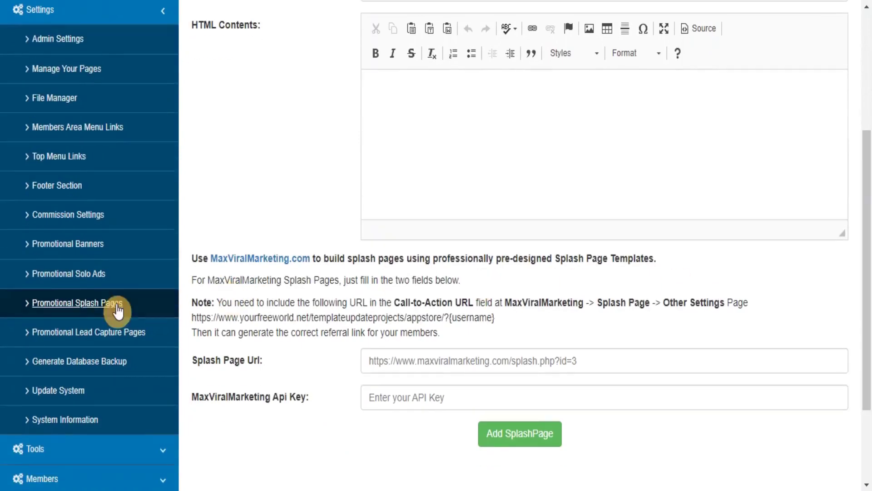
click(80, 333)
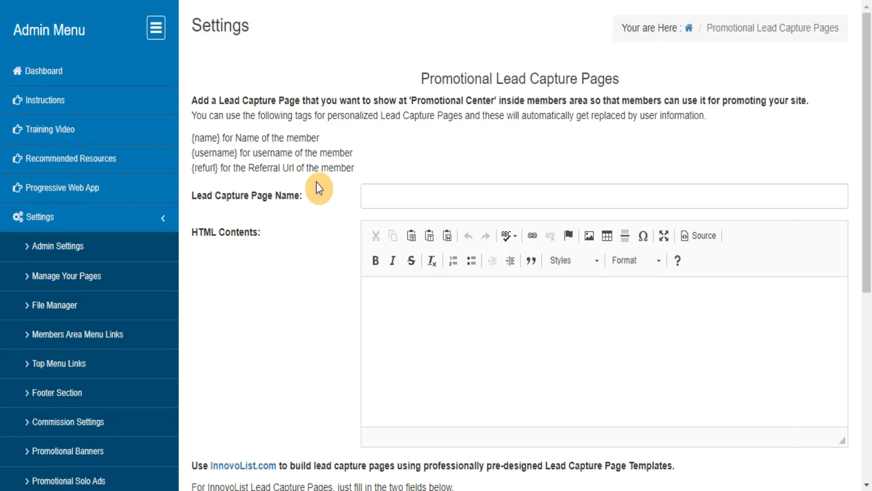
scroll(496, 193, down, 6)
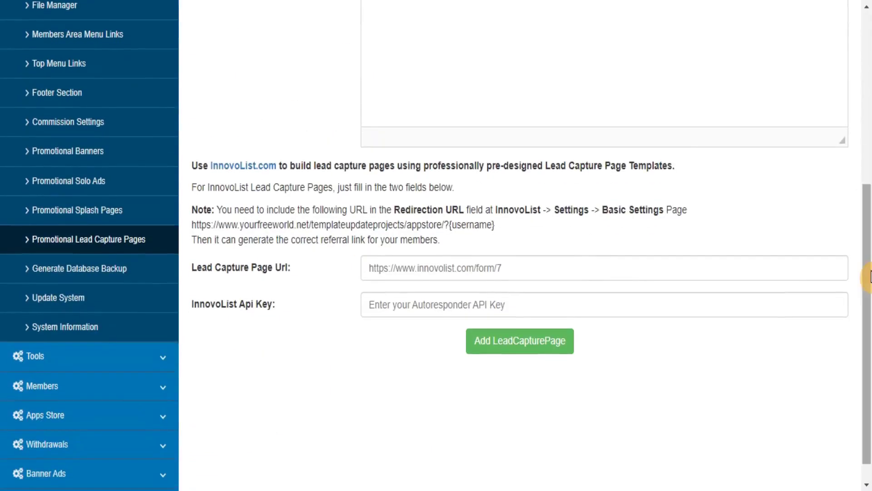
Generate a database backup, then run Update System, which reports no updates available.
click(70, 282)
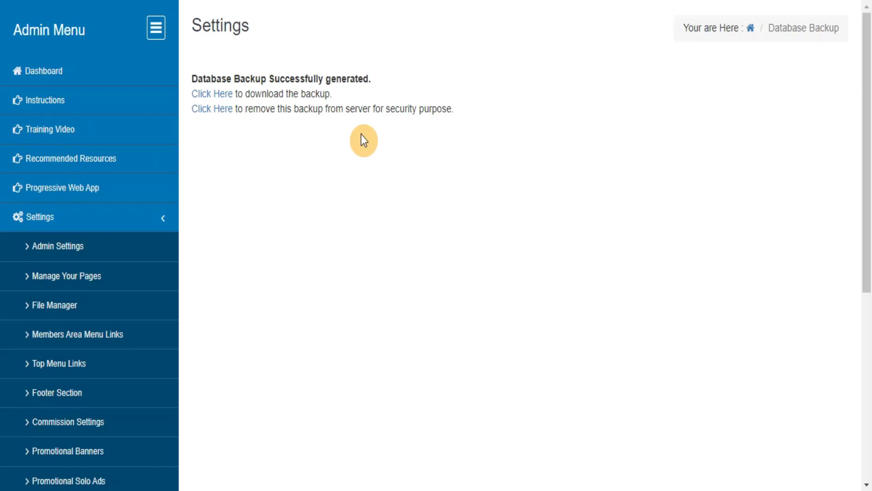
drag(866, 146, 866, 326)
click(69, 290)
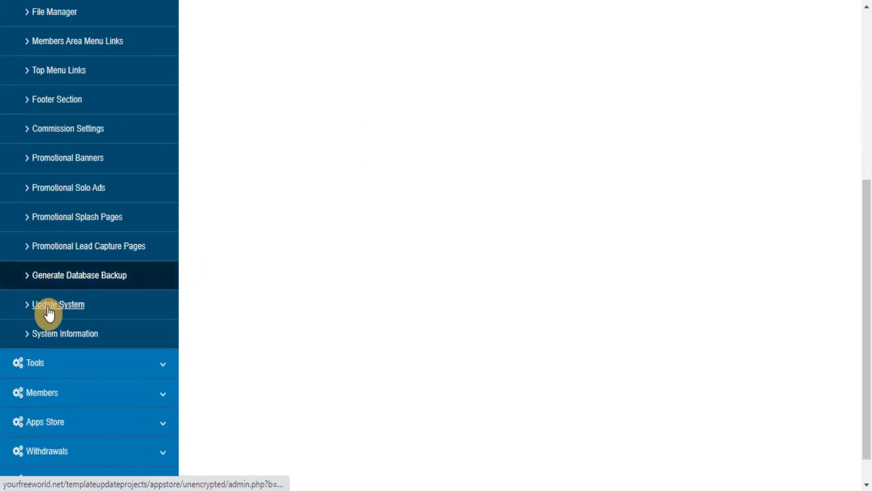
click(49, 312)
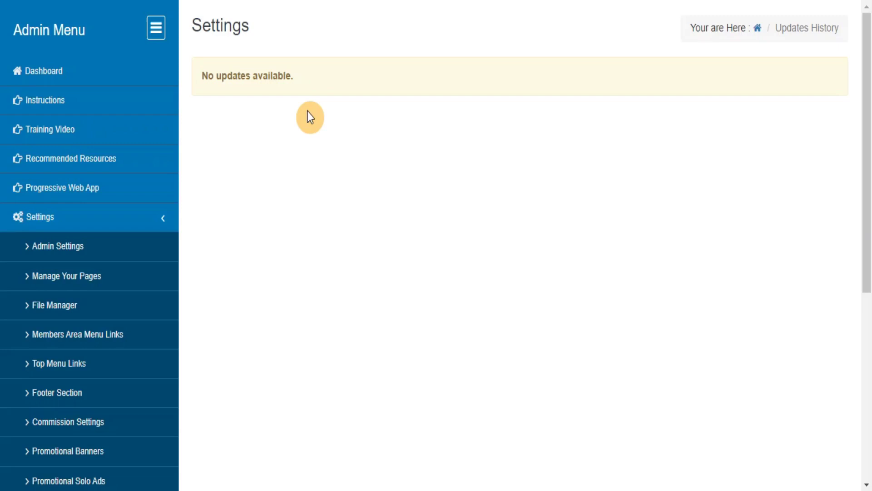
drag(866, 203, 588, 349)
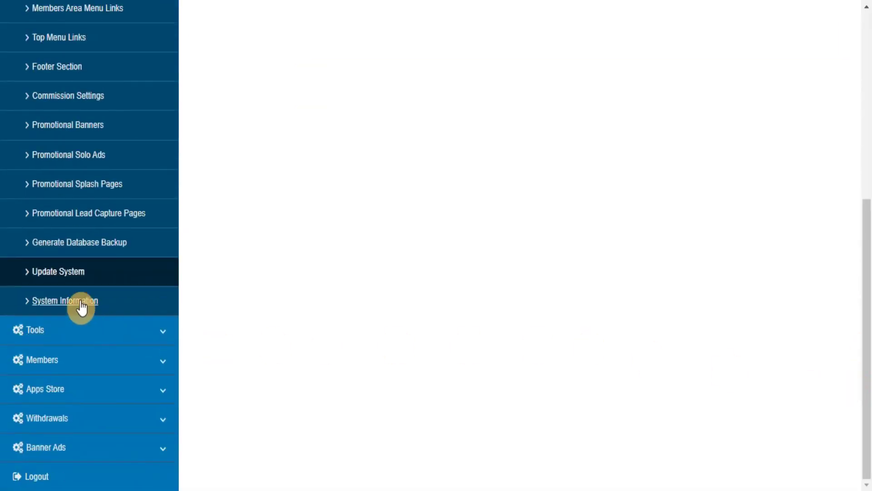
Review System Information (PHP 7.1.33, server host), then expand the Tools submenu.
click(65, 300)
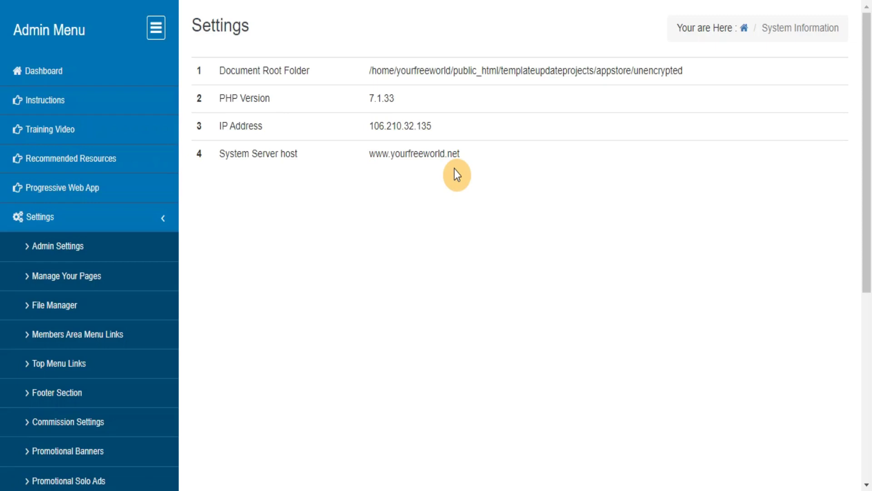
drag(865, 95, 848, 368)
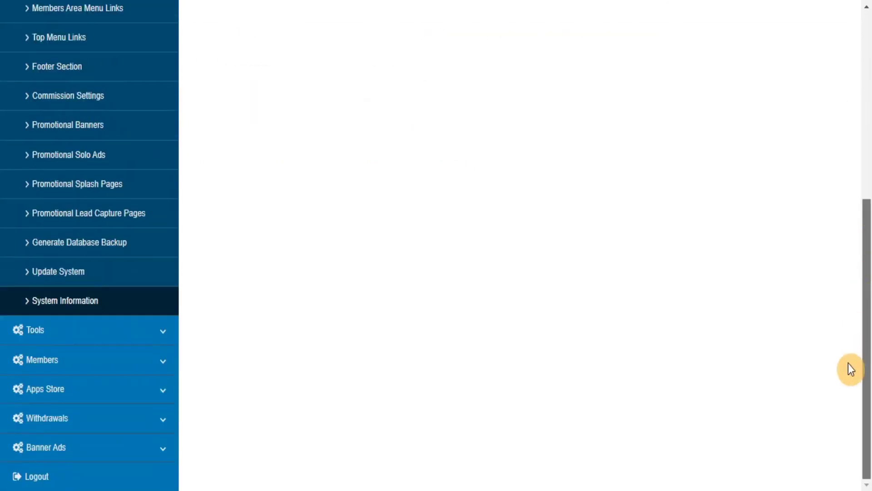
click(167, 338)
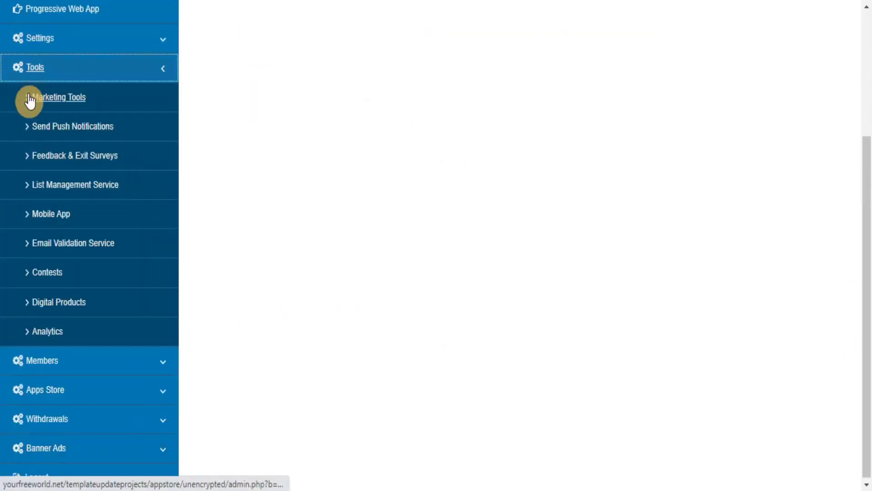
Browse the Marketing Tools, Send Push Notifications, Feedback & Exit Surveys and List Management Service pages.
click(47, 102)
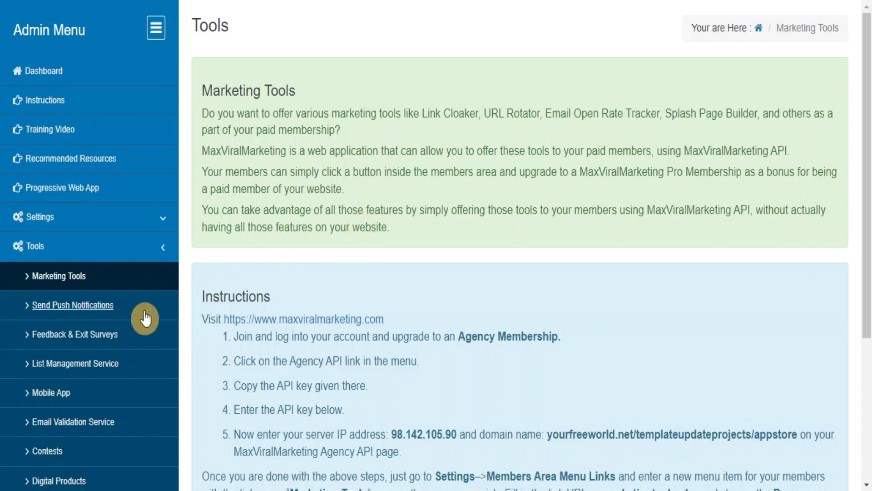
click(59, 312)
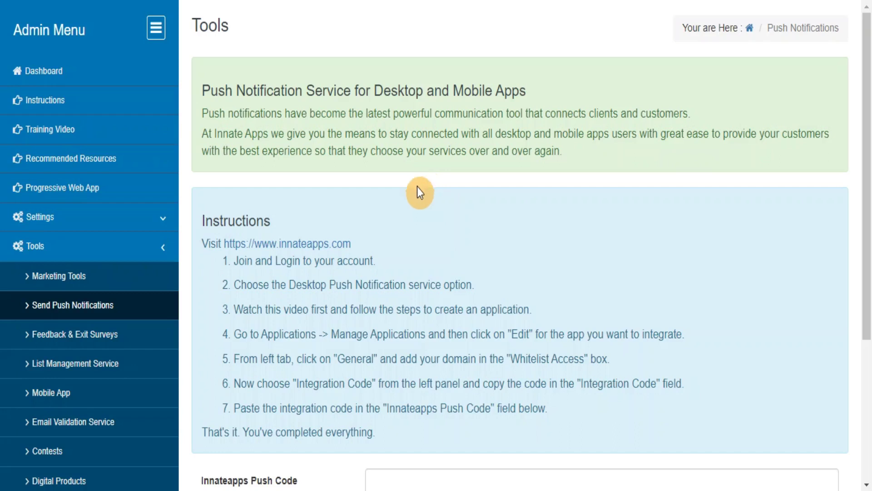
click(76, 342)
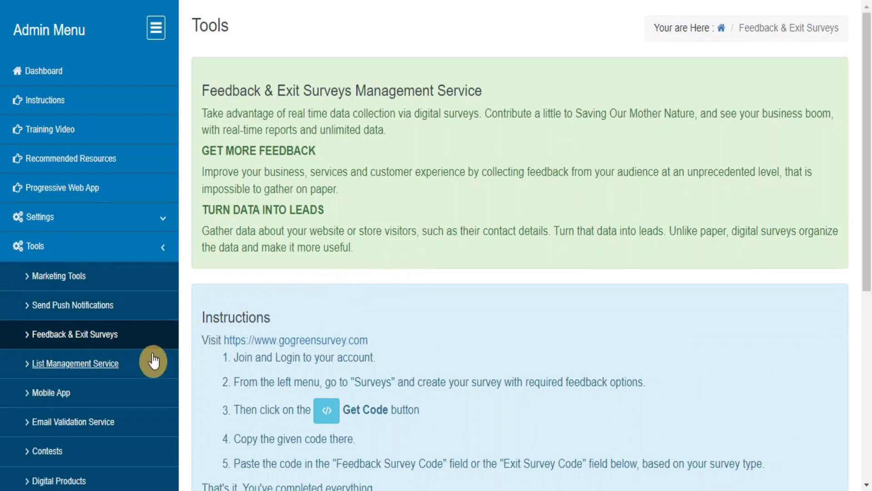
click(62, 368)
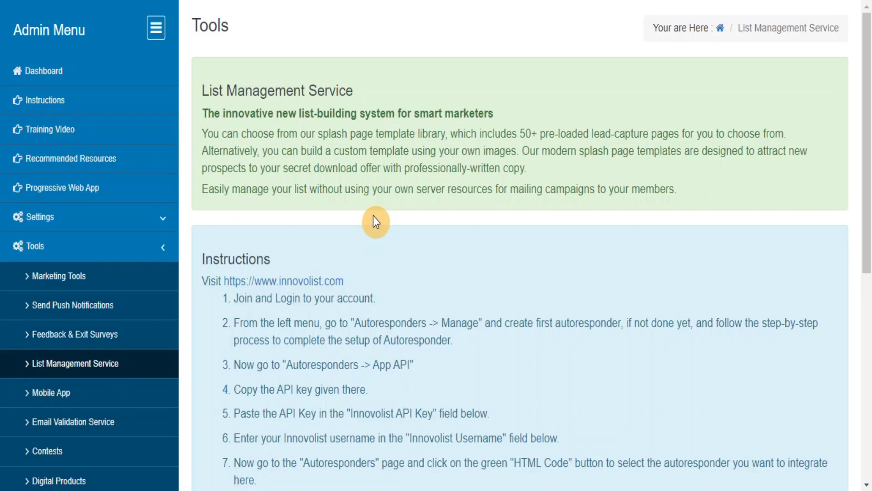
Browse the Mobile App, Email Validation Service, Contests and Digital Products pages, then Google Analytics settings.
click(51, 393)
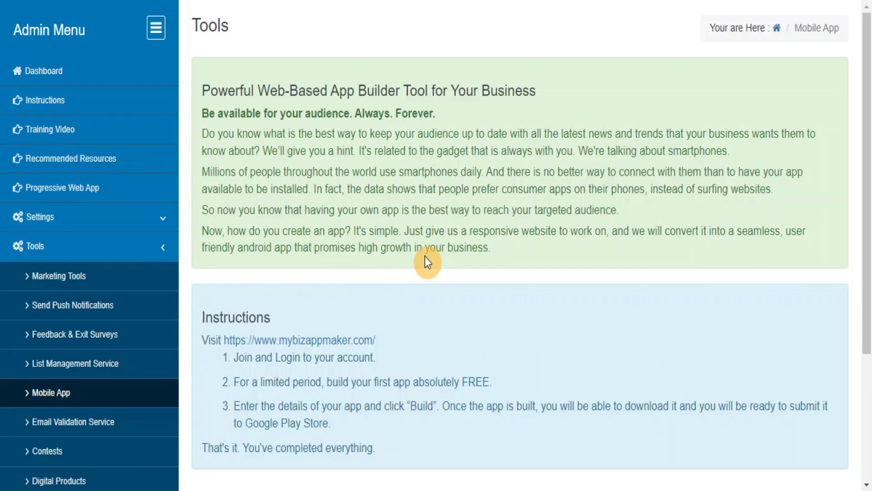
click(77, 434)
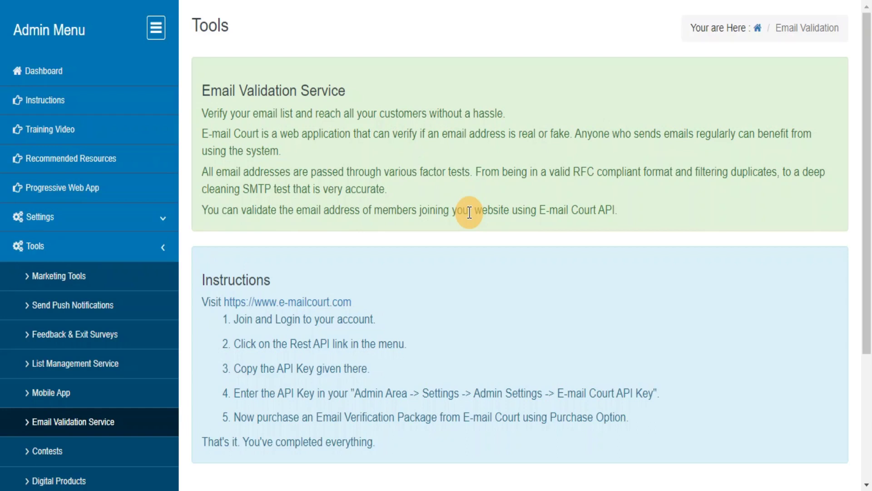
click(45, 451)
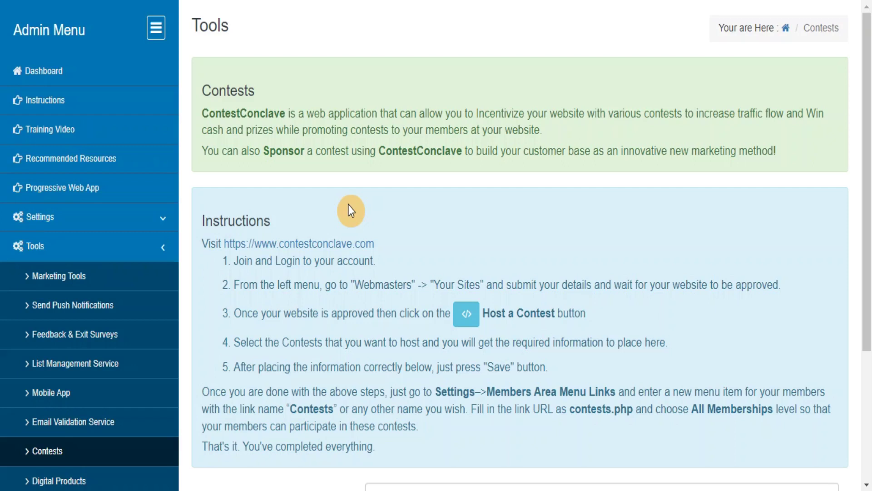
click(76, 483)
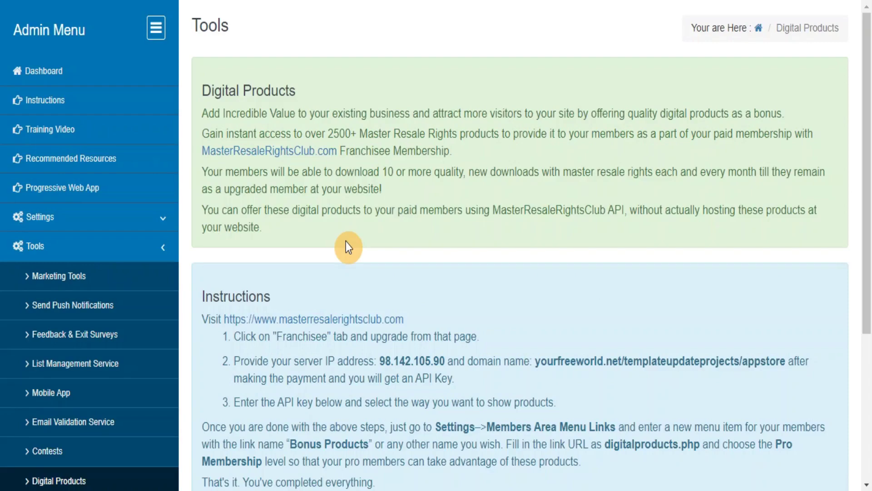
scroll(525, 334, down, 5)
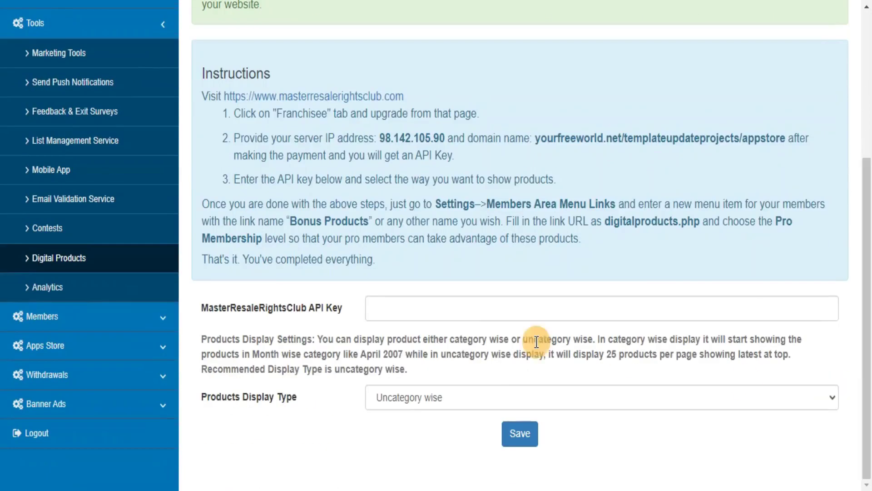
click(36, 295)
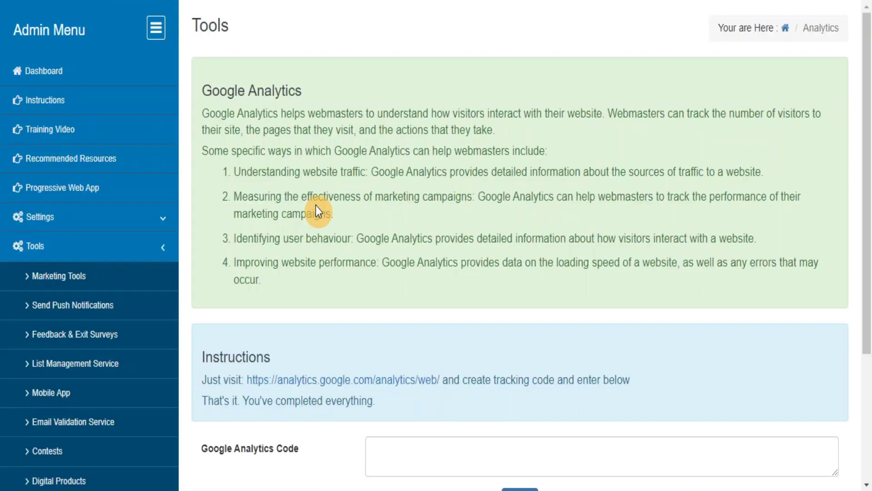
drag(866, 195, 866, 319)
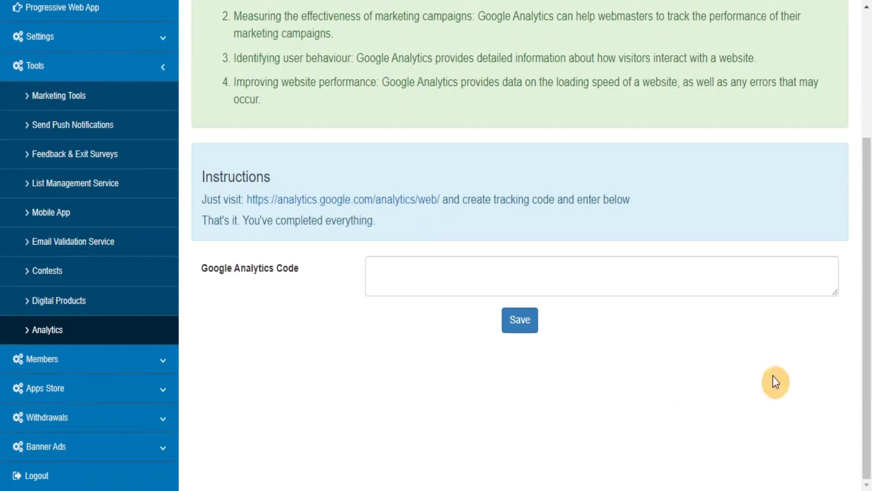
Expand Members and view the Members List, member search, Free Members and Pro Members pages.
click(132, 361)
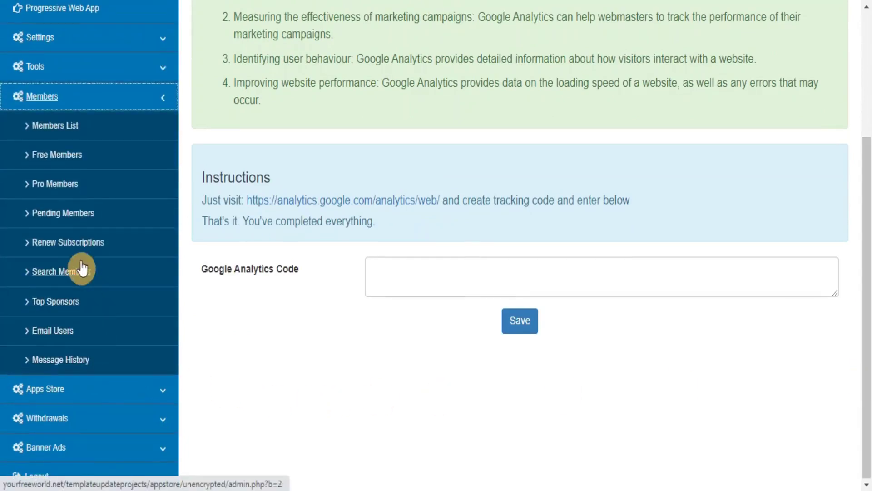
click(53, 134)
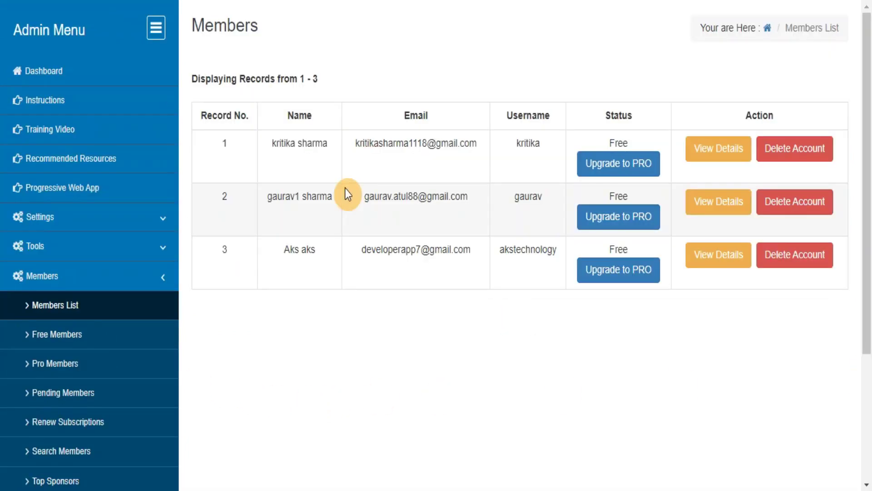
click(68, 362)
click(30, 452)
click(51, 336)
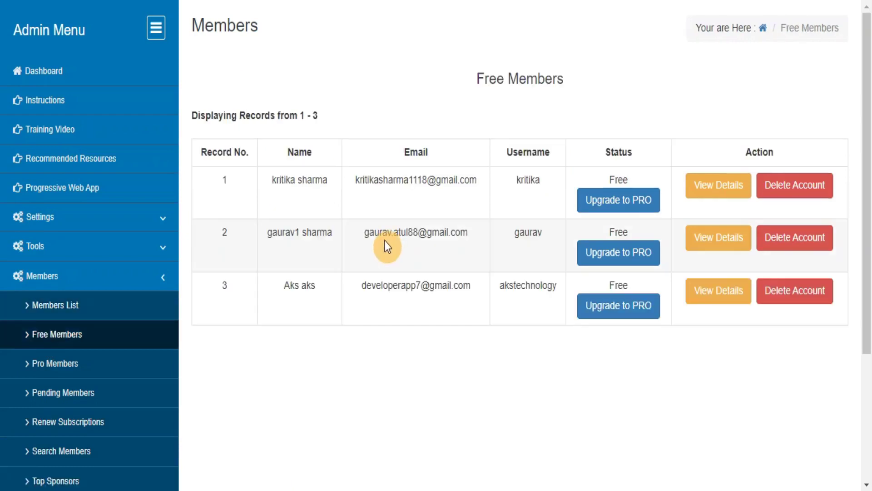
click(58, 362)
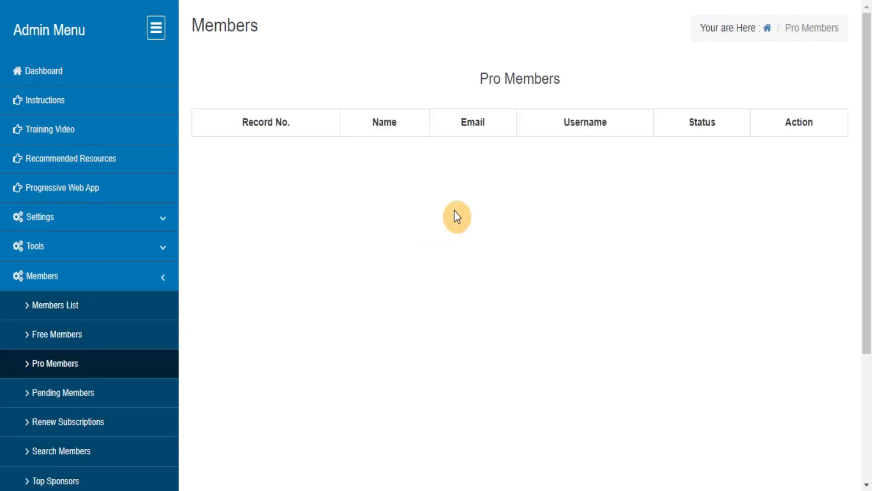
Check Pending Members and Renew Subscriptions, ending on the empty Top 100 Sponsors list.
click(61, 393)
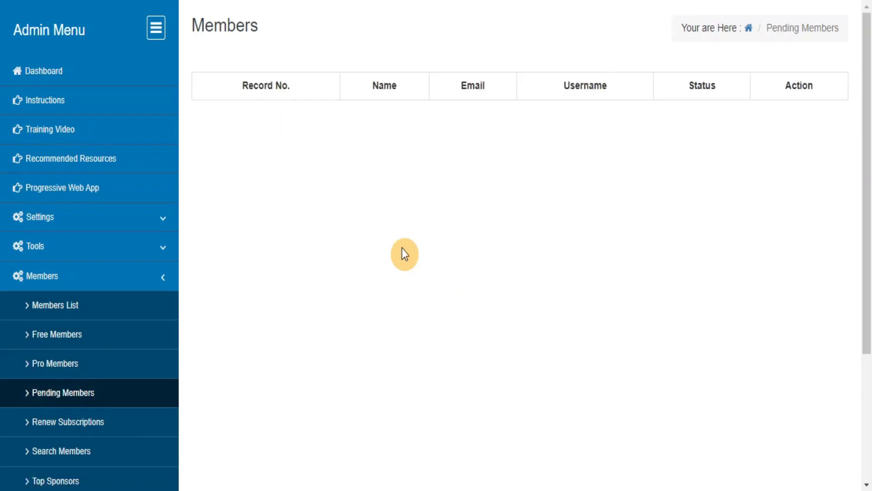
click(57, 334)
click(61, 363)
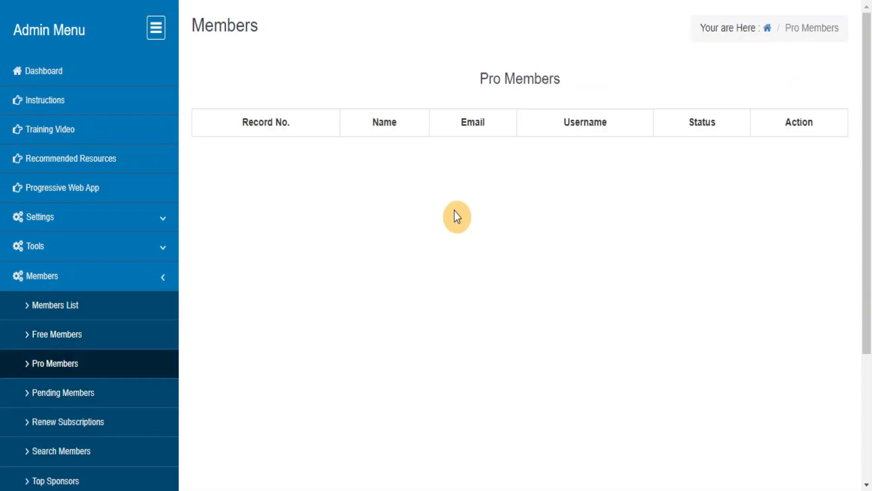
key(Tab)
key(Return)
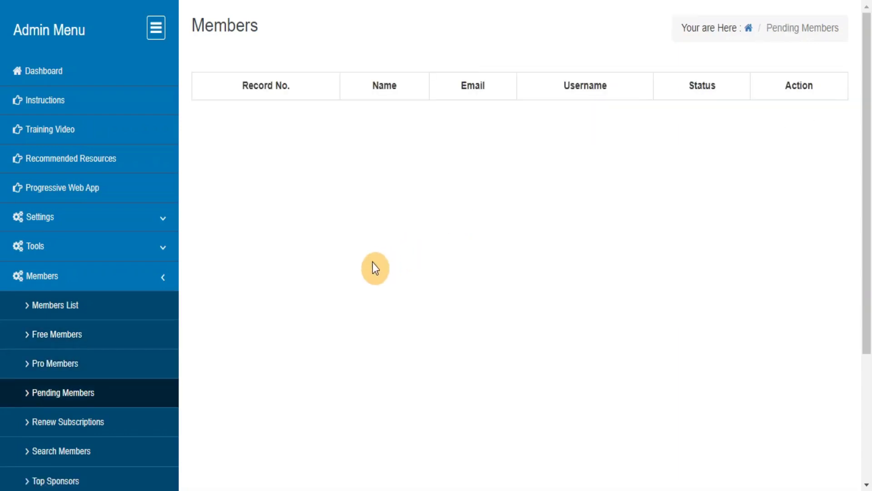
click(61, 427)
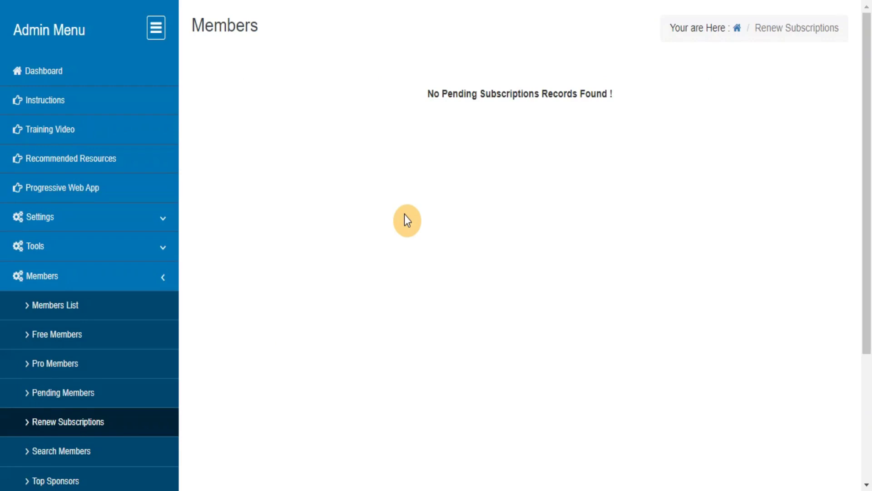
click(80, 480)
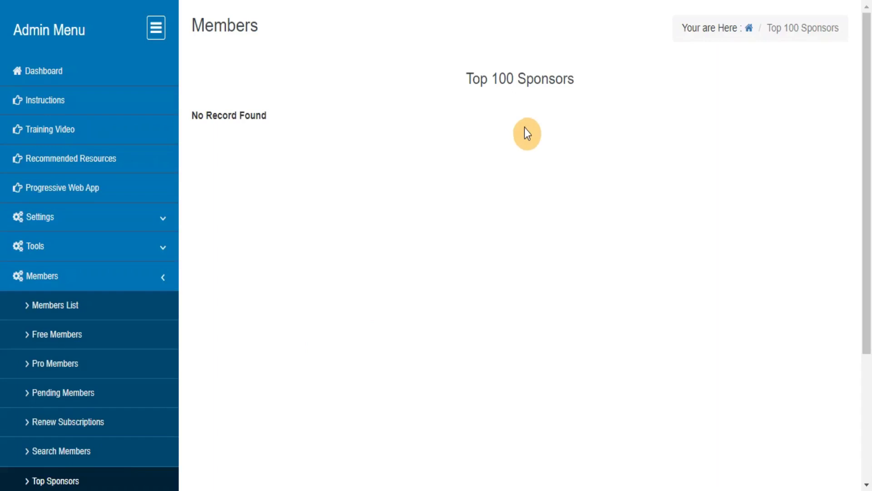
Move from the E-mail Users form to the empty Message History page.
scroll(864, 272, down, 4)
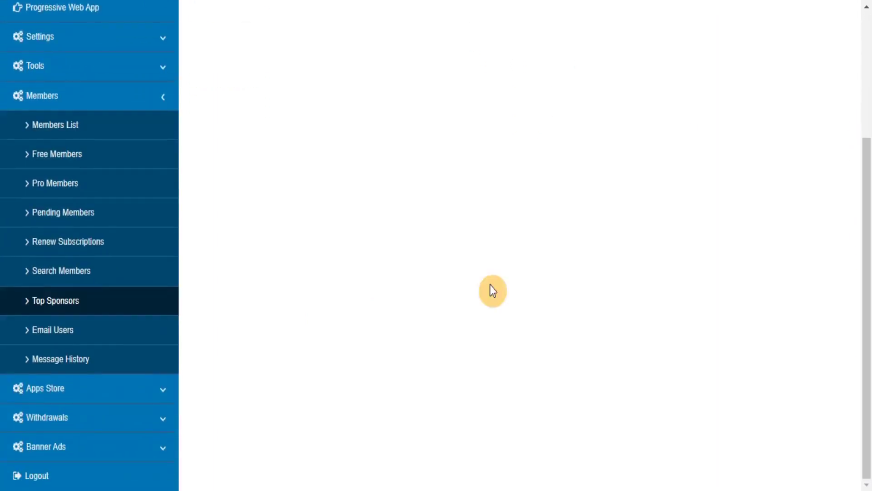
click(35, 334)
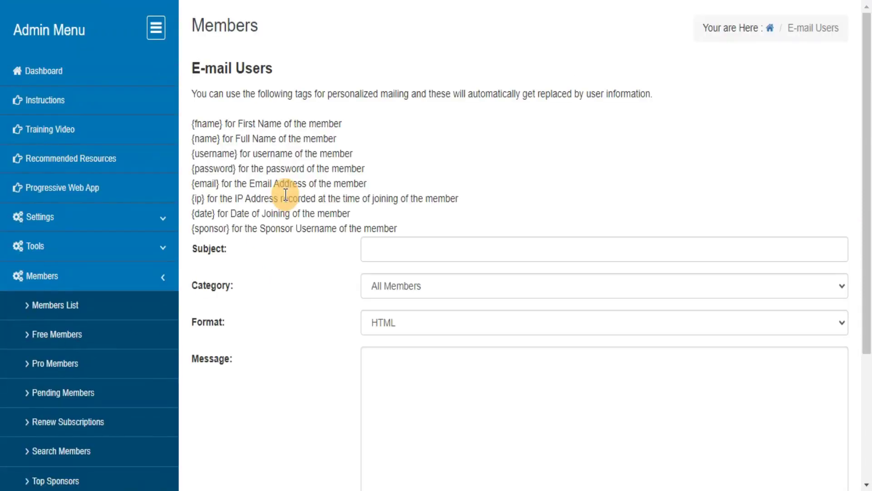
scroll(285, 194, down, 4)
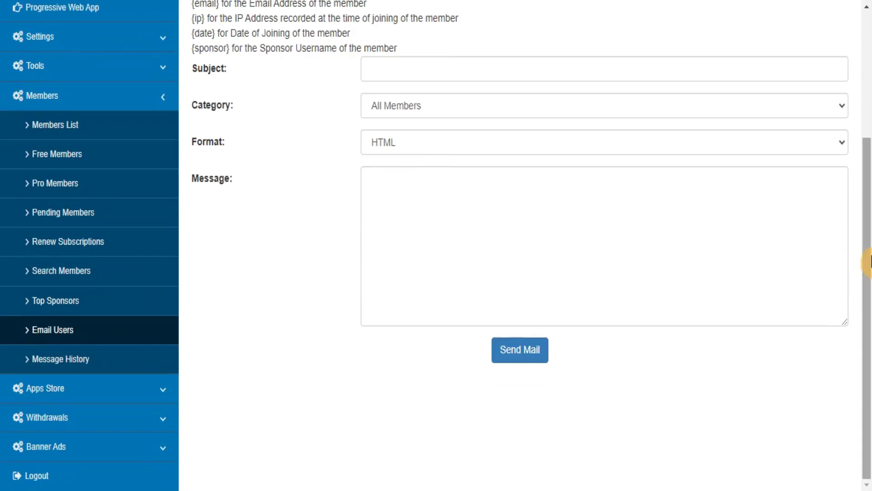
click(58, 360)
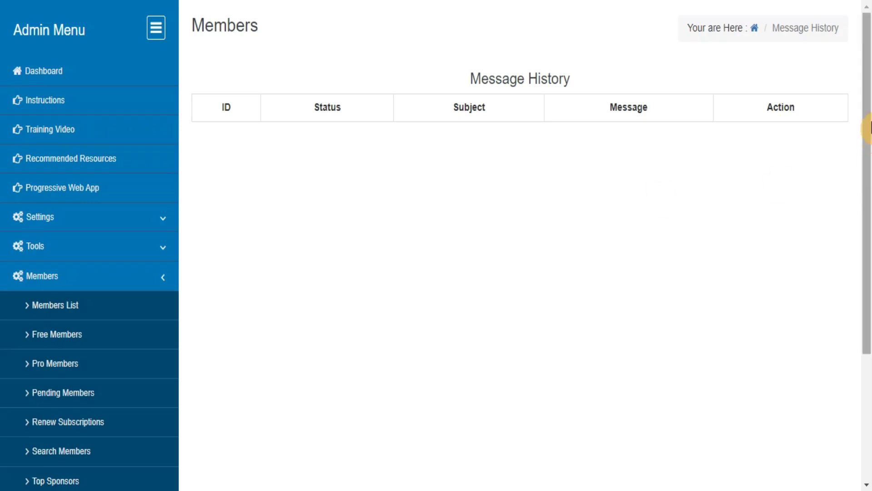
drag(868, 127, 868, 311)
Expand Apps Store and view App Categories, Pending, Approved, Rejected and Featured Apps listings.
click(164, 396)
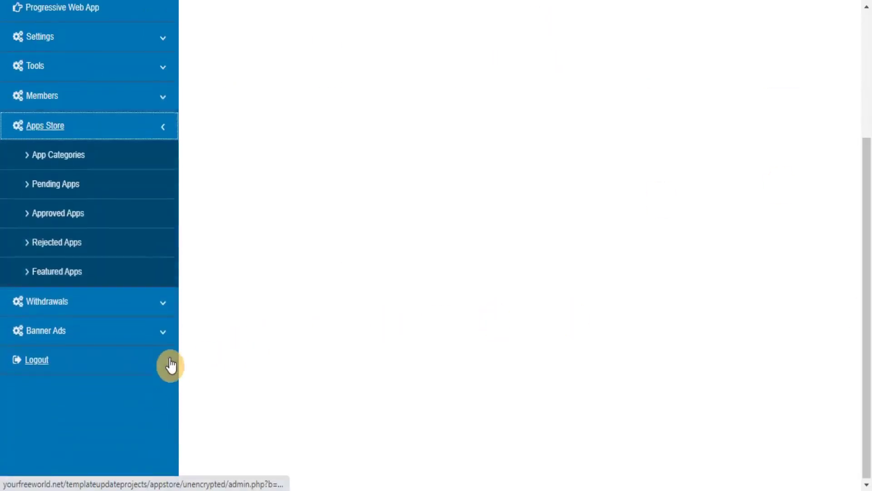
scroll(52, 267, up, 4)
click(52, 268)
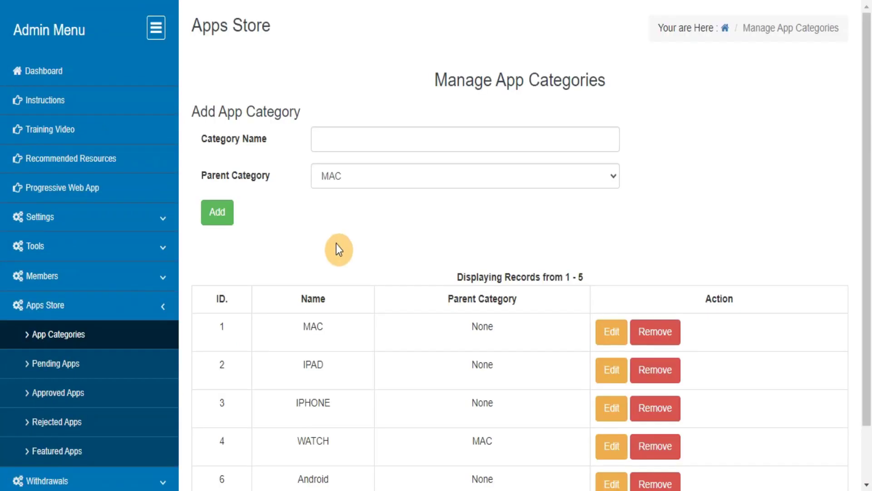
click(50, 371)
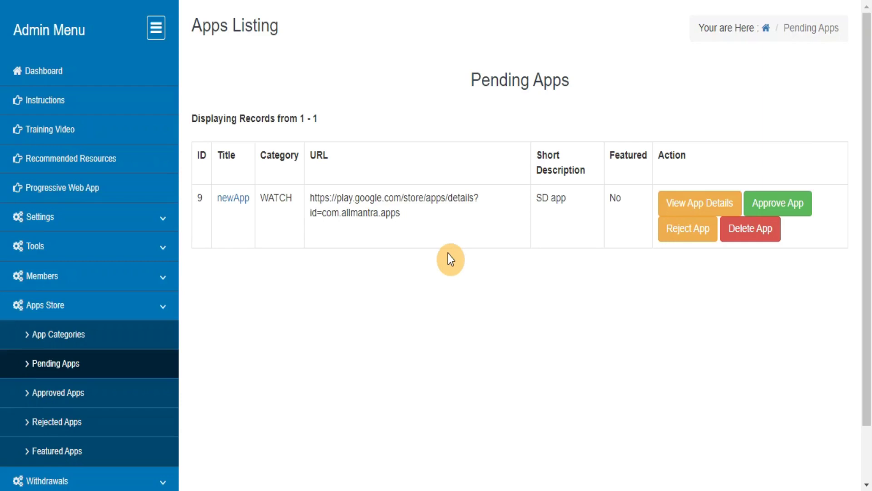
click(62, 396)
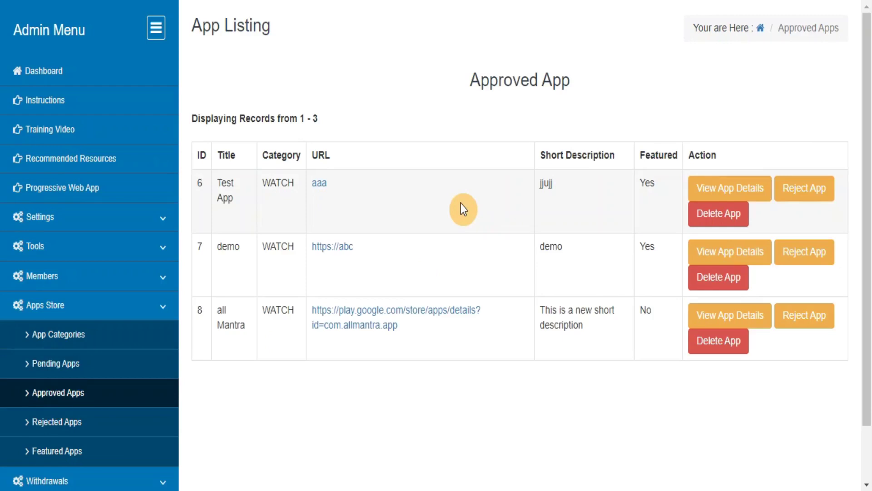
click(64, 425)
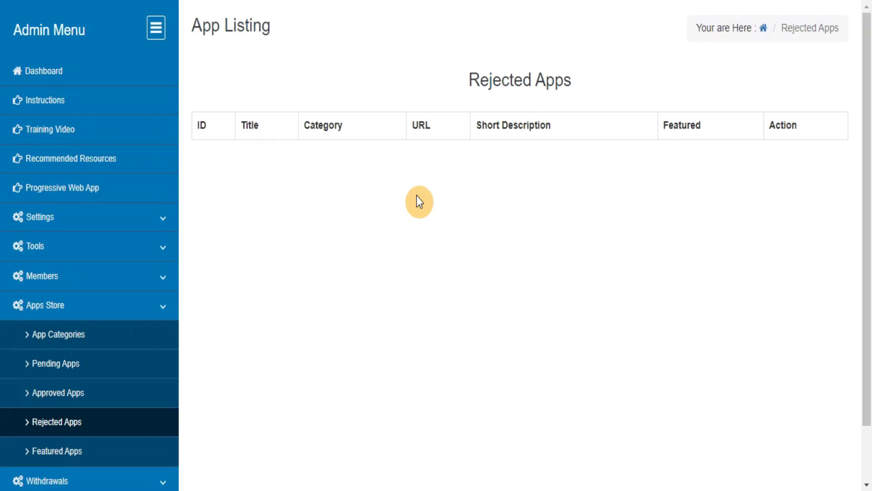
click(62, 450)
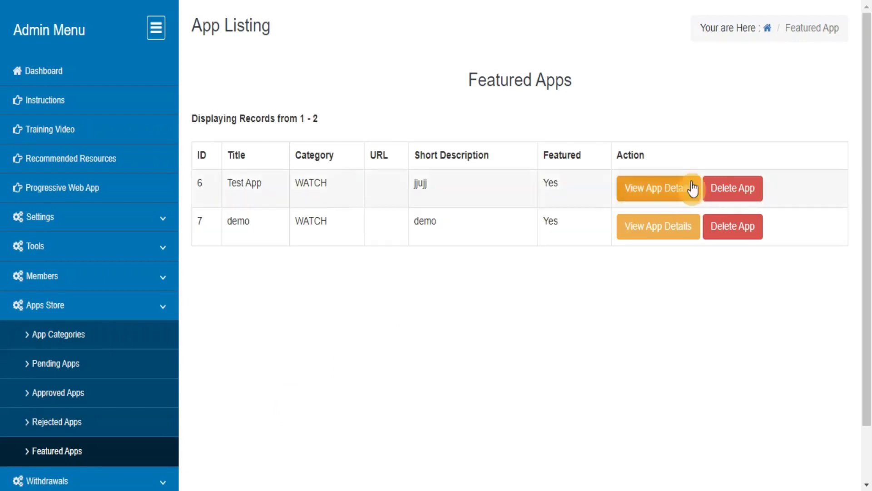
scroll(749, 195, down, 2)
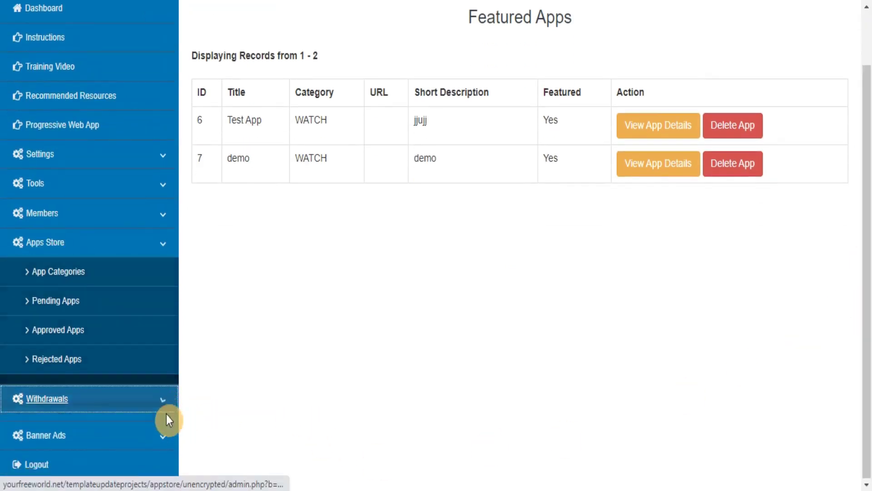
Expand Withdrawals and view the empty Completed and Pending Withdrawals lists.
click(167, 415)
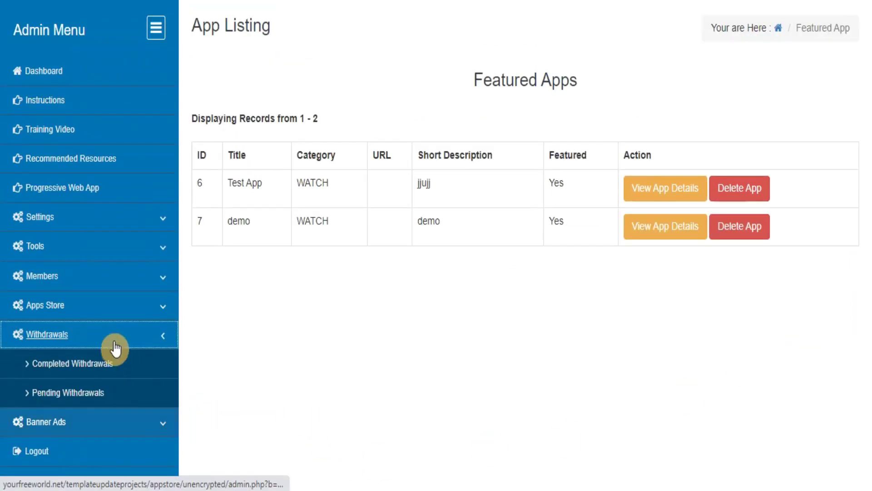
click(75, 375)
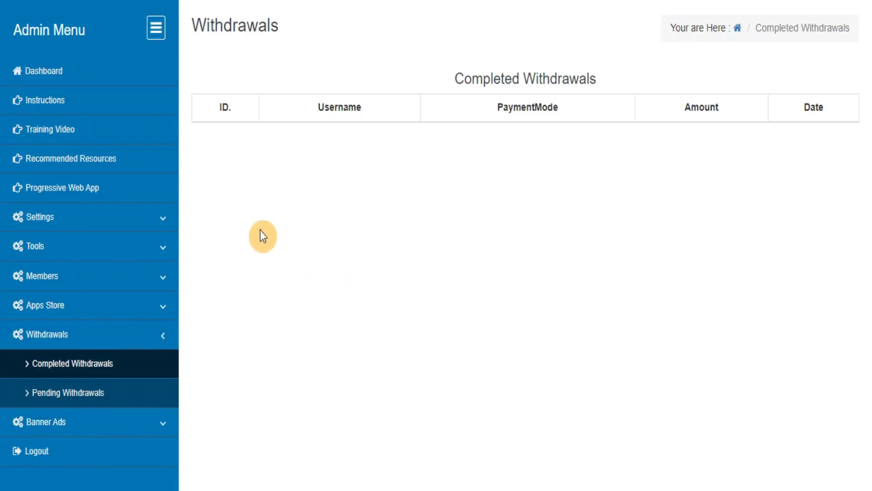
click(65, 393)
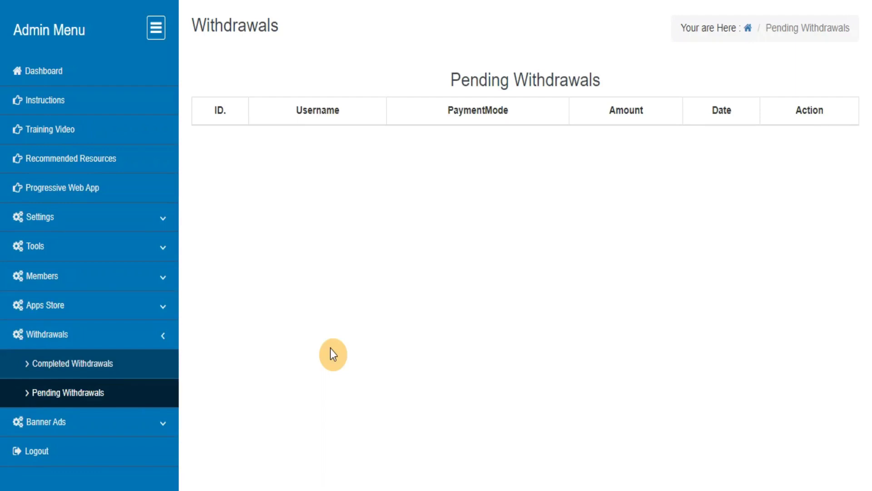
Review the Approved and Pending Banners lists, then log out of the admin area.
click(129, 422)
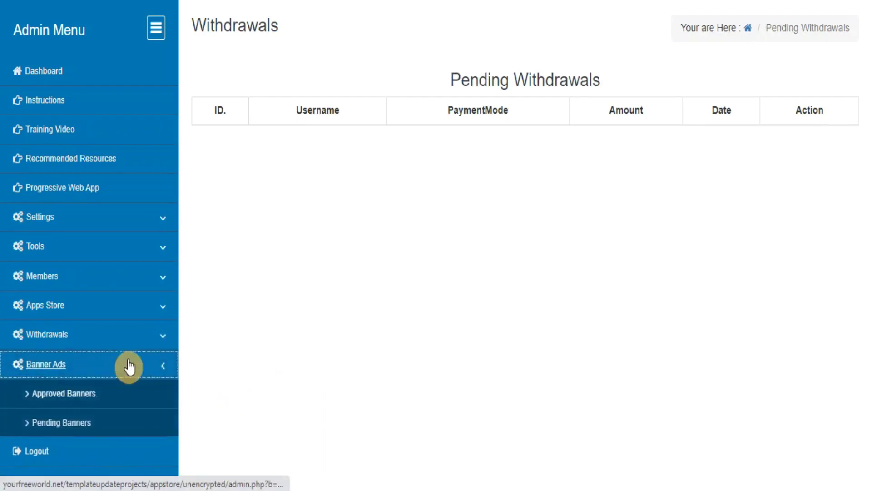
click(57, 398)
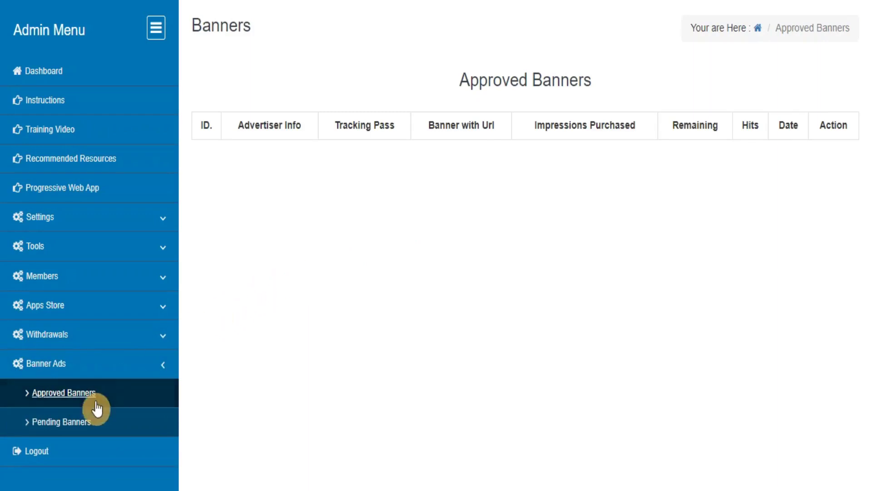
click(56, 428)
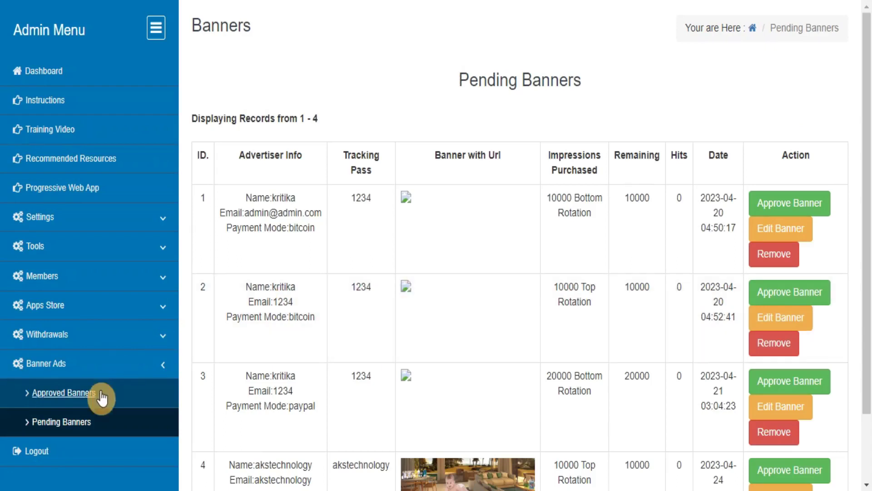
click(43, 445)
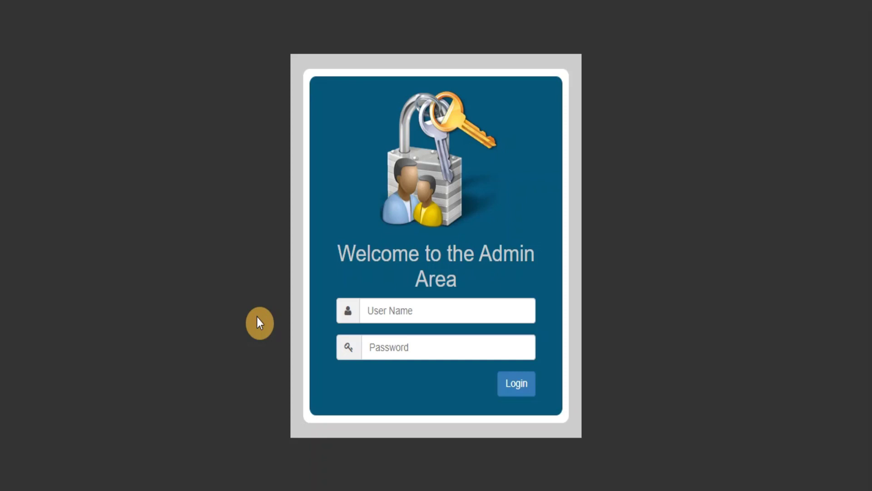